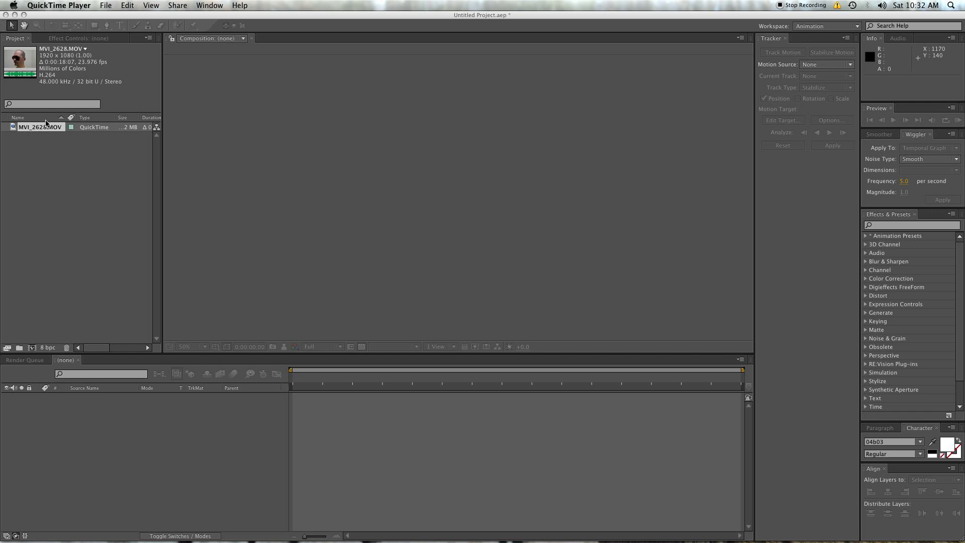
Step: Bring the After Effects project window to the front over QuickTime Player
click(53, 267)
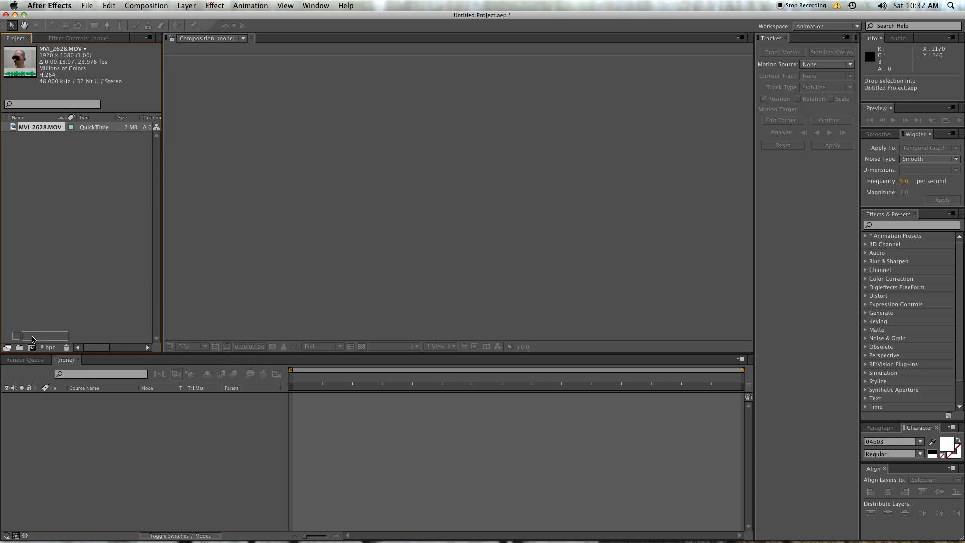
Step: Create a composition from MVI_2628.MOV, move to 0:00:05:20 and select the footage layer
drag(30, 127, 32, 348)
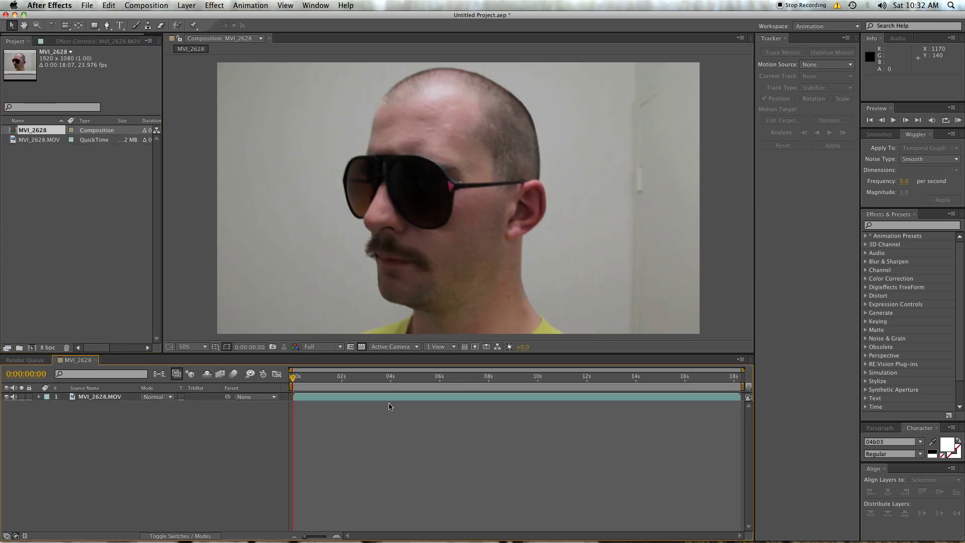
drag(369, 377, 437, 378)
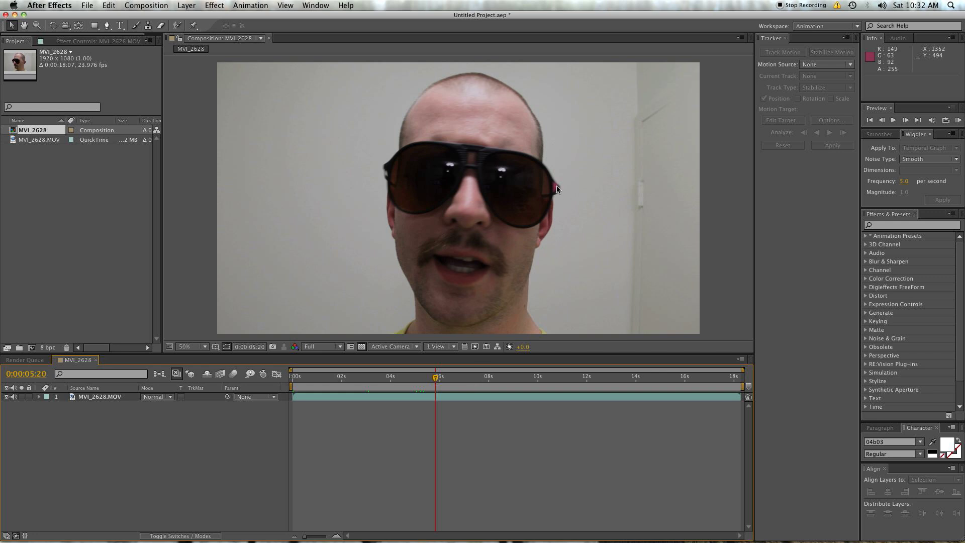
click(636, 396)
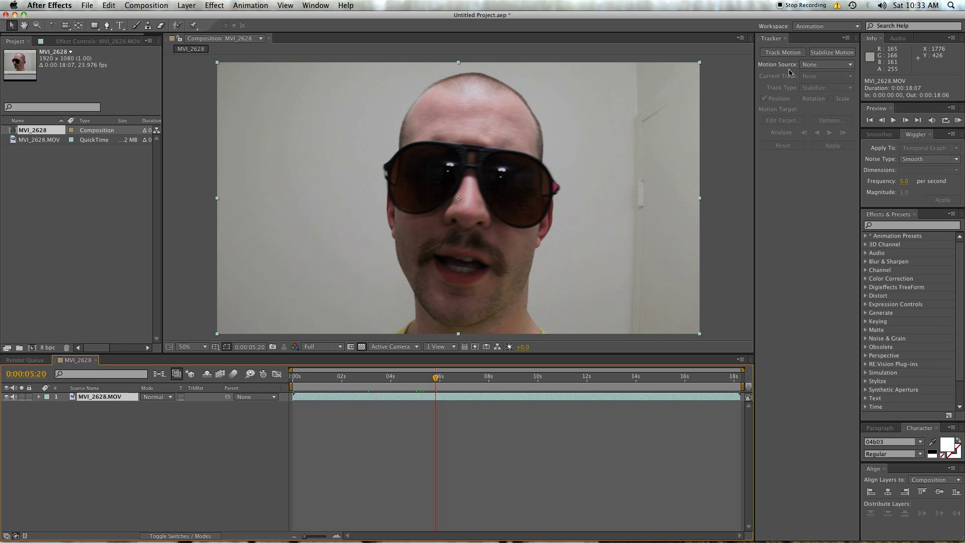
click(317, 3)
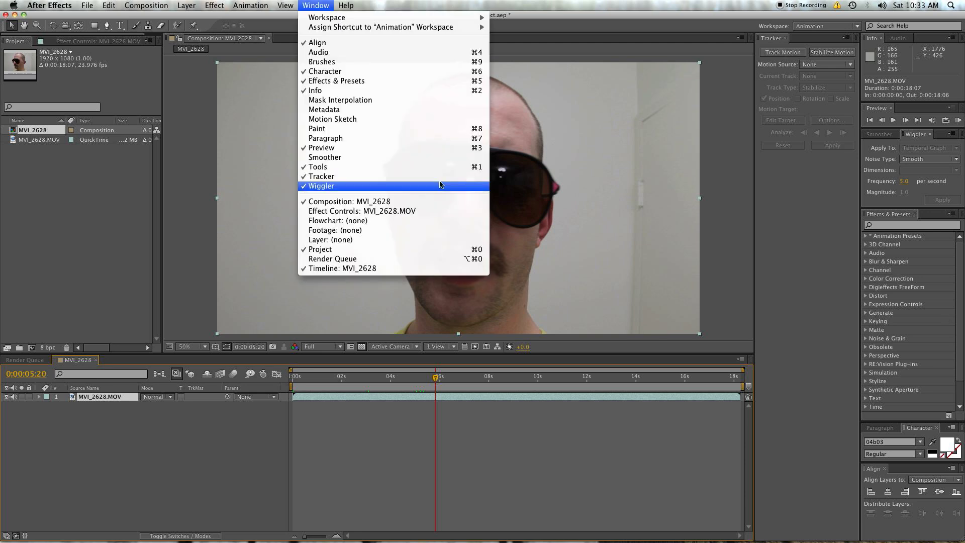
Step: Start Track Motion on the footage layer and place Track Point 1 on the pink dot
click(798, 111)
click(790, 59)
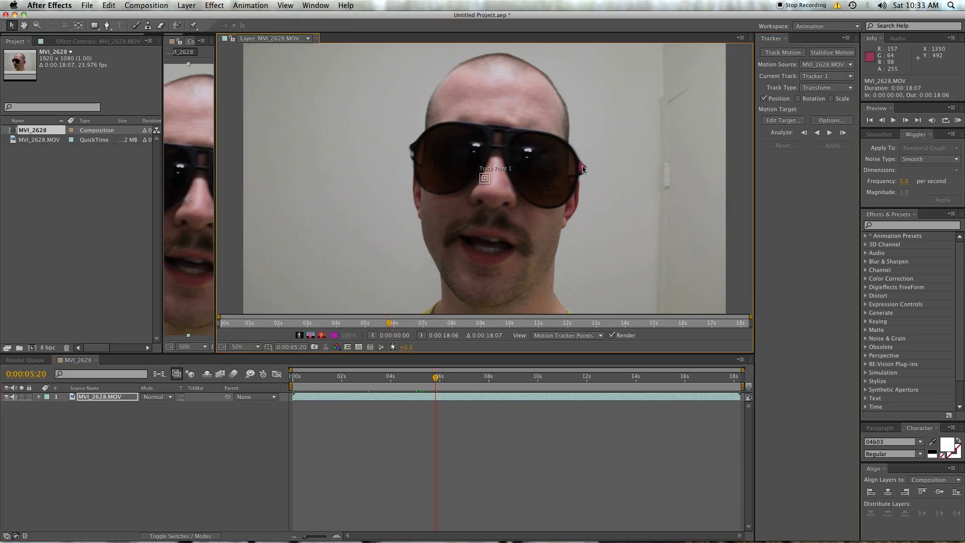
key(period)
drag(486, 177, 668, 167)
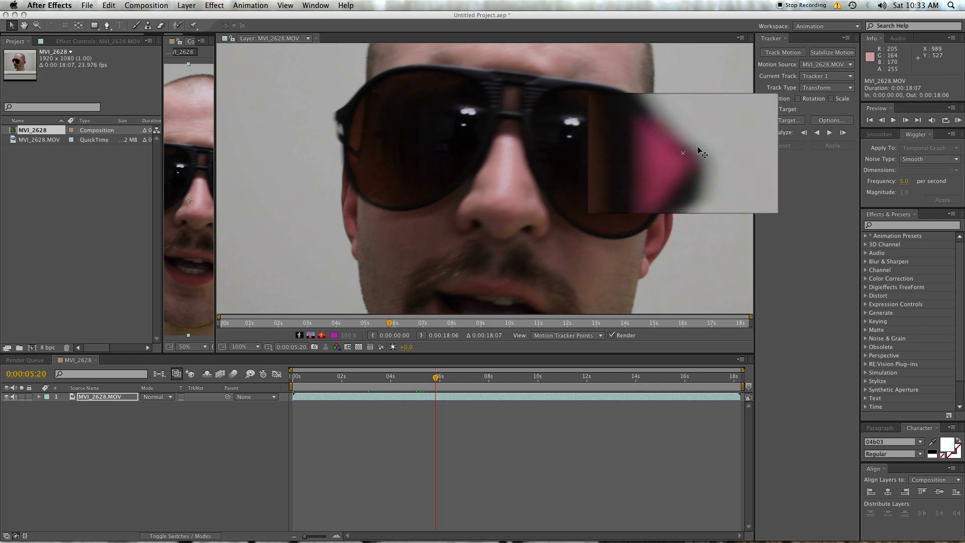
drag(669, 166, 691, 149)
key(period)
key(period)
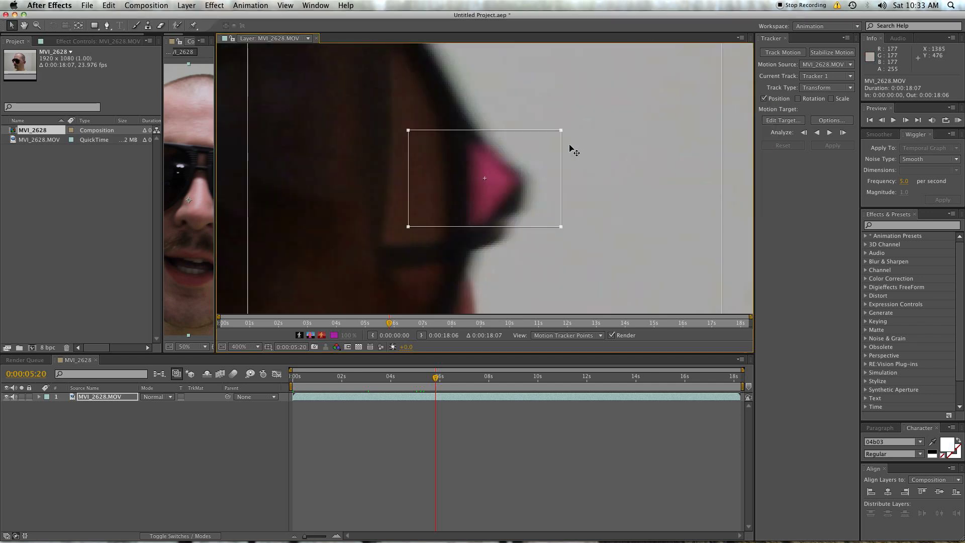
Step: Tighten the feature and search boxes around the dot and start the work area at 0:00:05:20
mouse_move(562, 131)
mouse_down()
mouse_move(517, 132)
mouse_move(506, 165)
mouse_up()
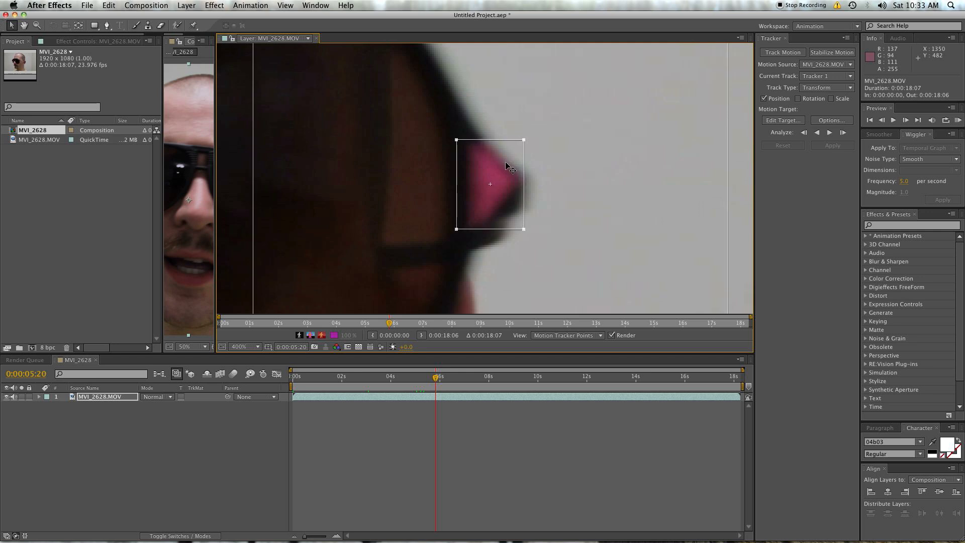
key(comma)
key(comma)
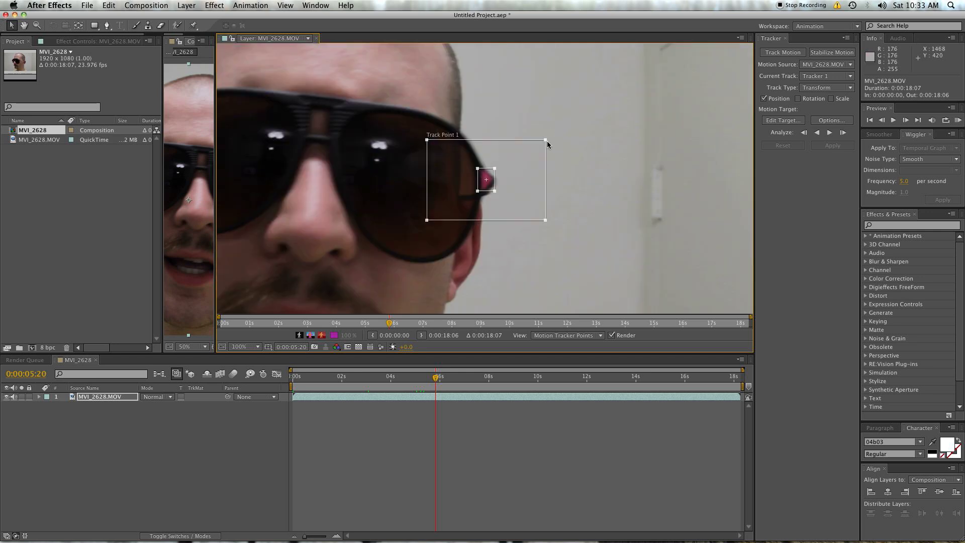
drag(547, 141, 511, 154)
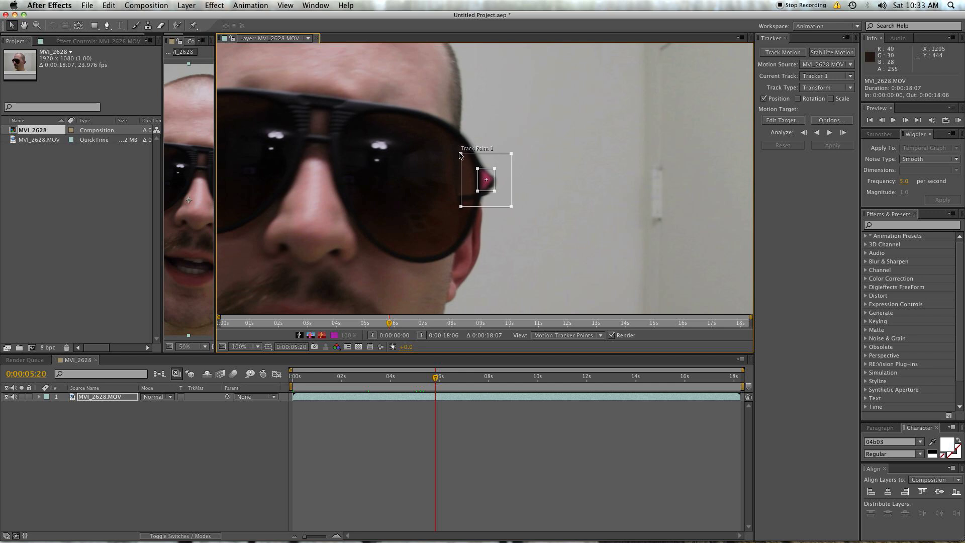
drag(462, 154, 459, 153)
key(comma)
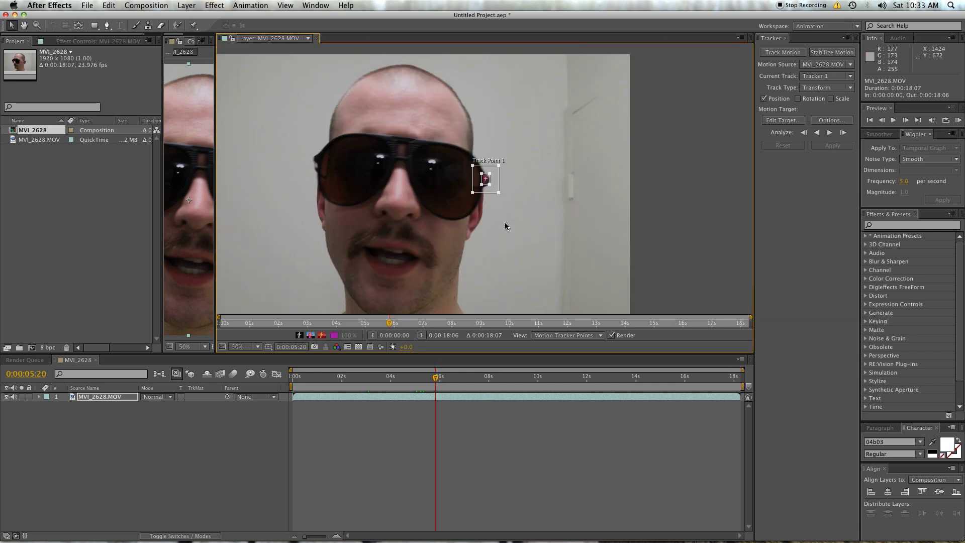
key(b)
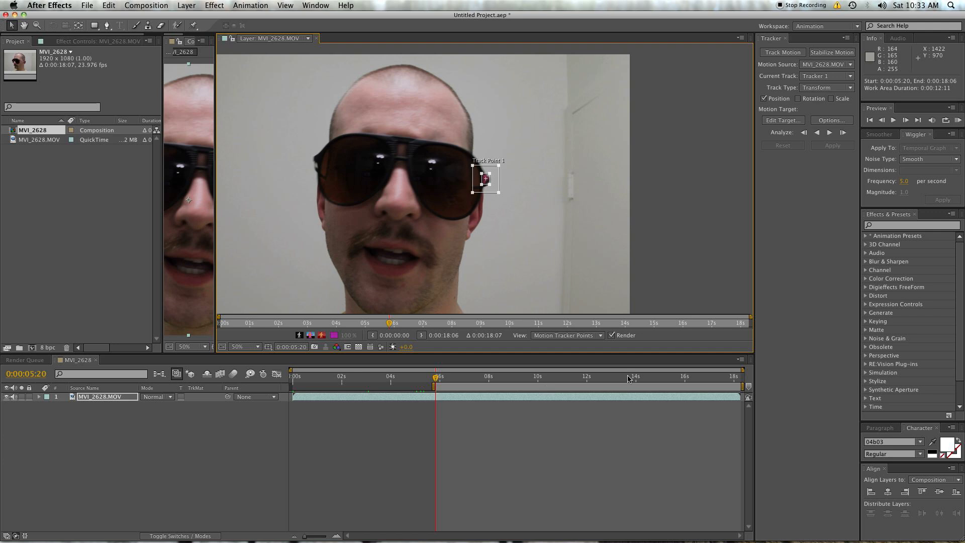
Step: End the work area at 0:00:12:05 and analyze the dot's motion forward through it
drag(629, 377, 591, 379)
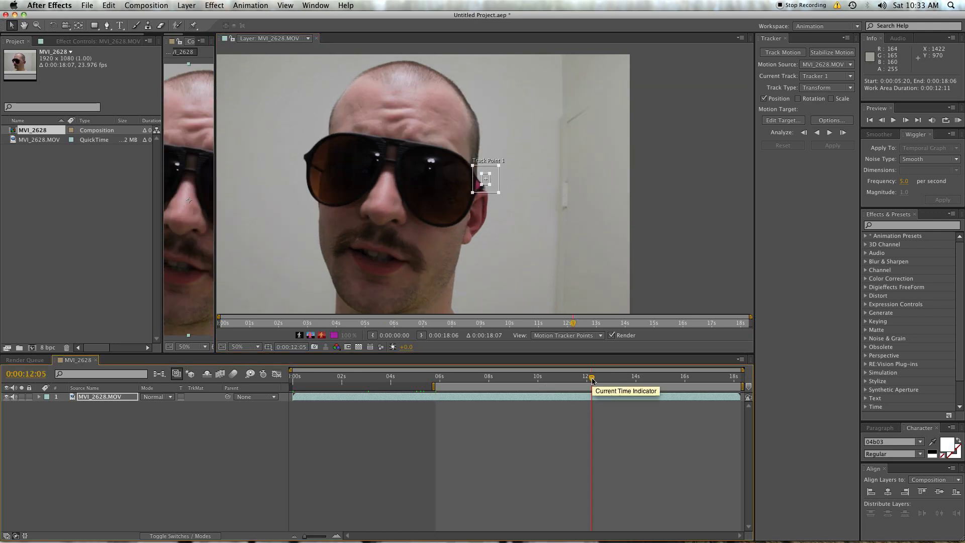
key(n)
click(506, 376)
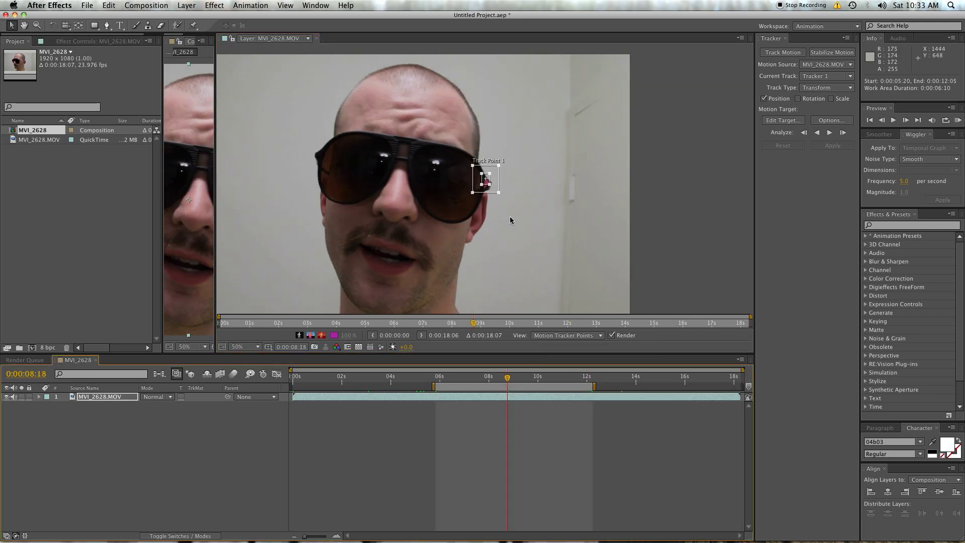
key(period)
click(827, 133)
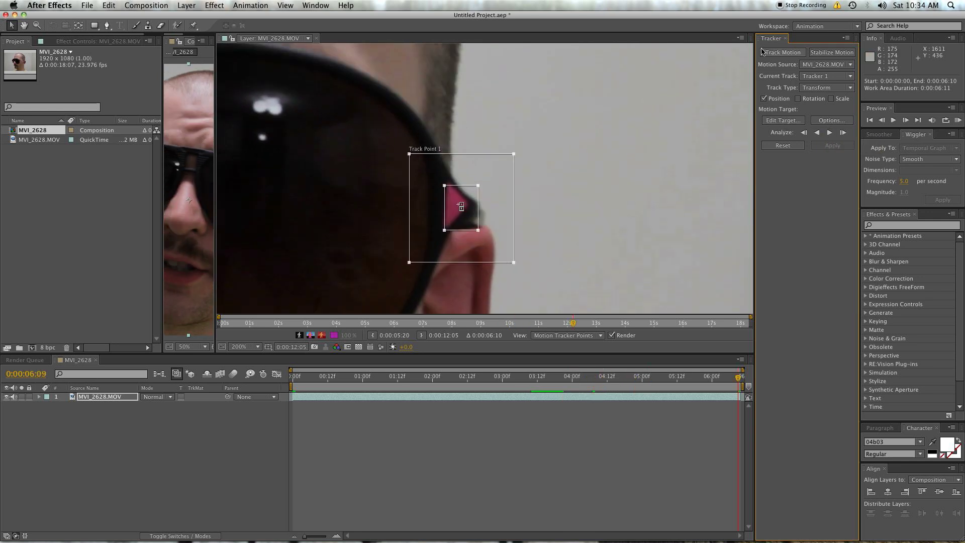
Step: Add a Null Object, set Null 1 as the tracker target and apply the motion in X and Y
right_click(169, 434)
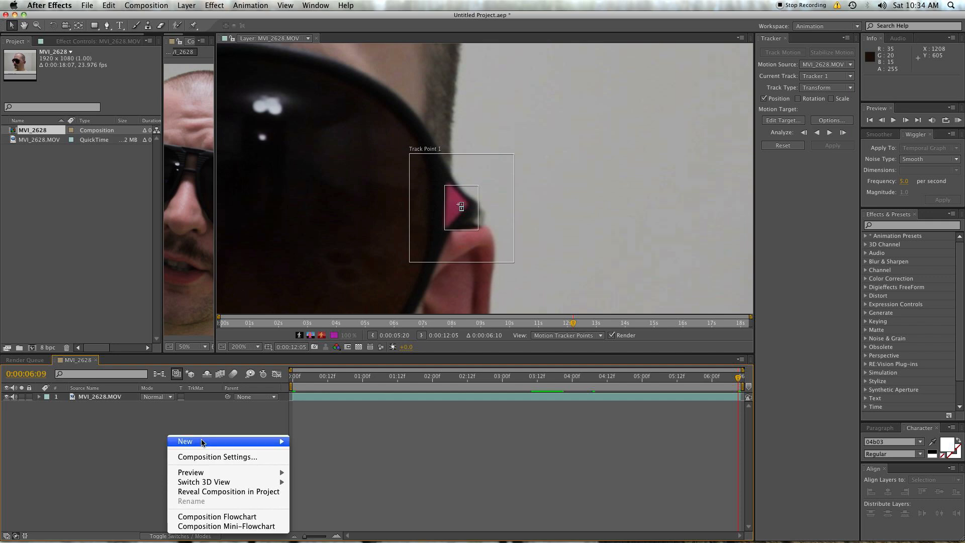
mouse_move(202, 440)
click(326, 503)
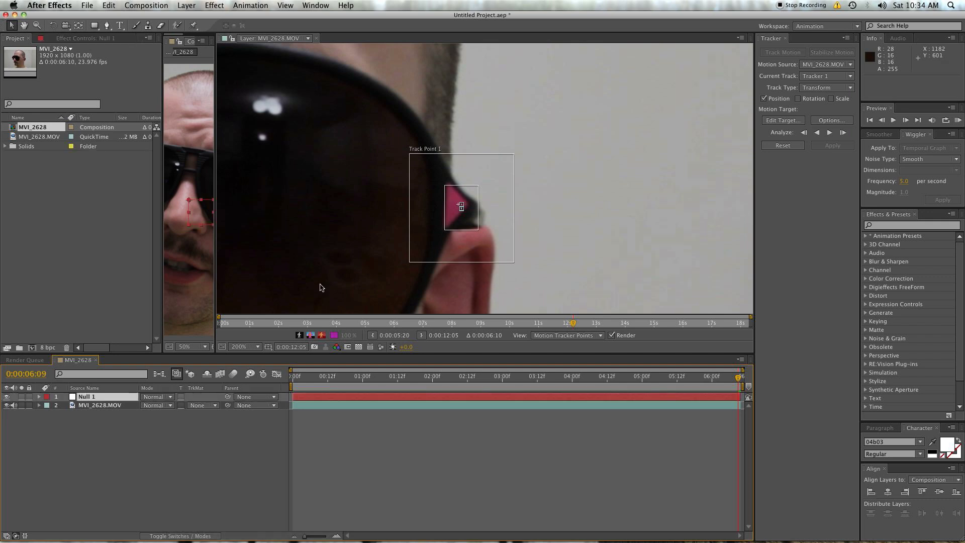
click(793, 120)
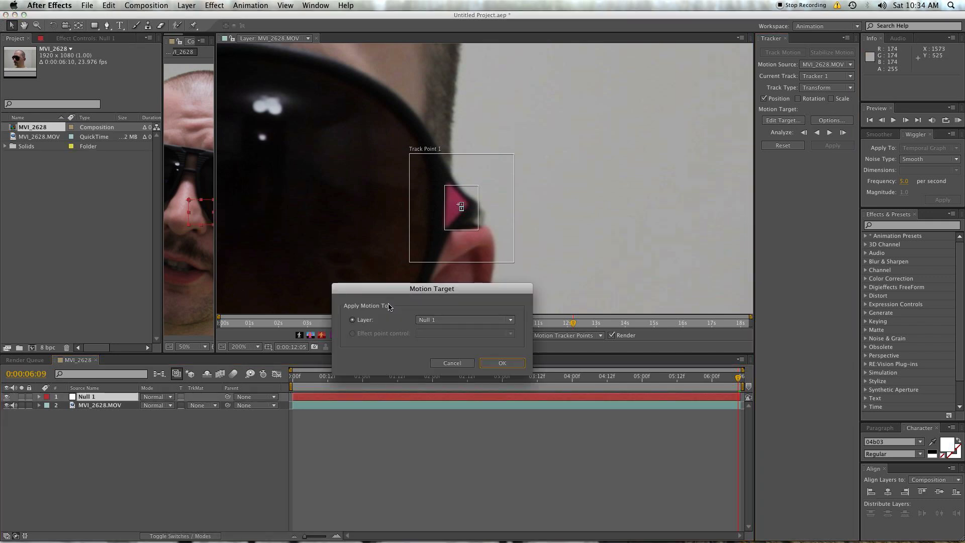
click(508, 362)
click(832, 144)
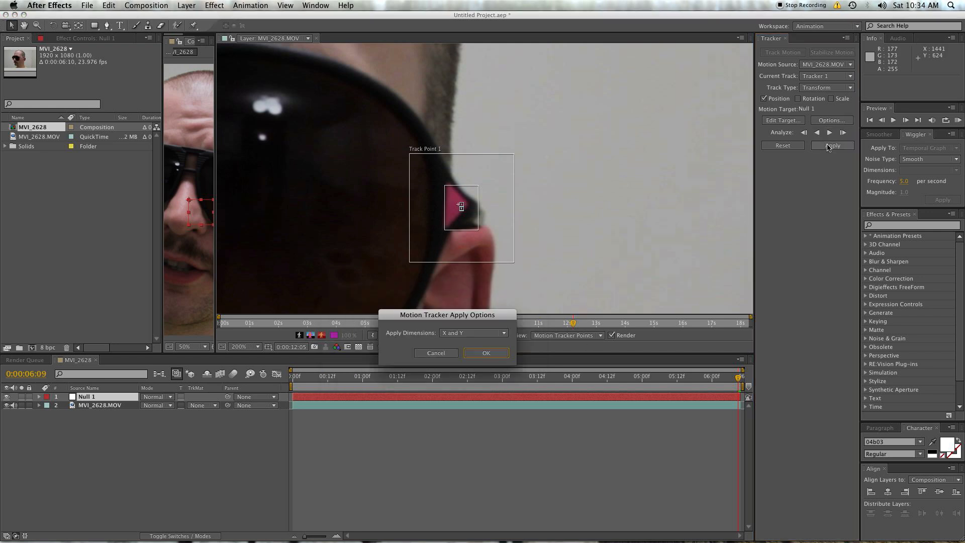
click(485, 353)
click(316, 39)
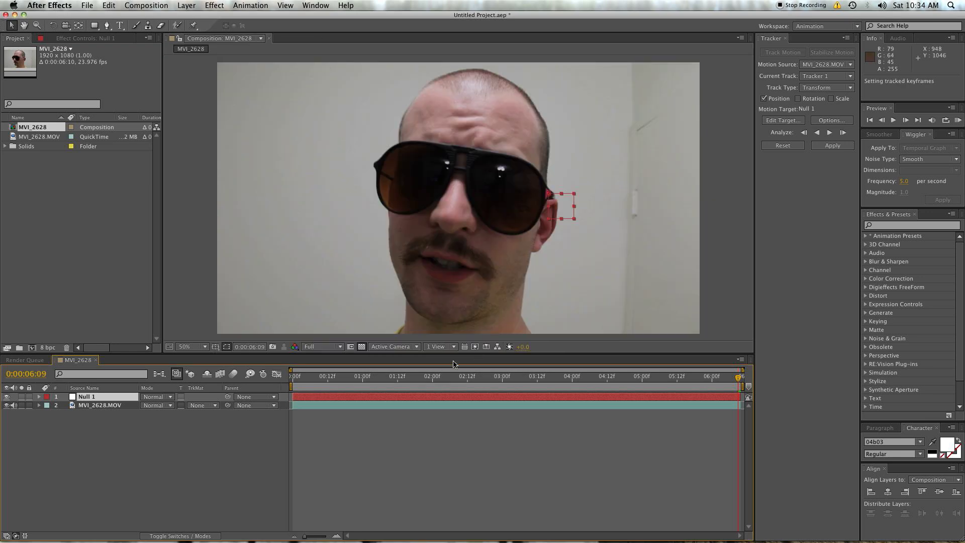
click(467, 464)
mouse_move(411, 386)
mouse_down()
mouse_move(729, 390)
mouse_move(355, 390)
mouse_move(424, 390)
mouse_up()
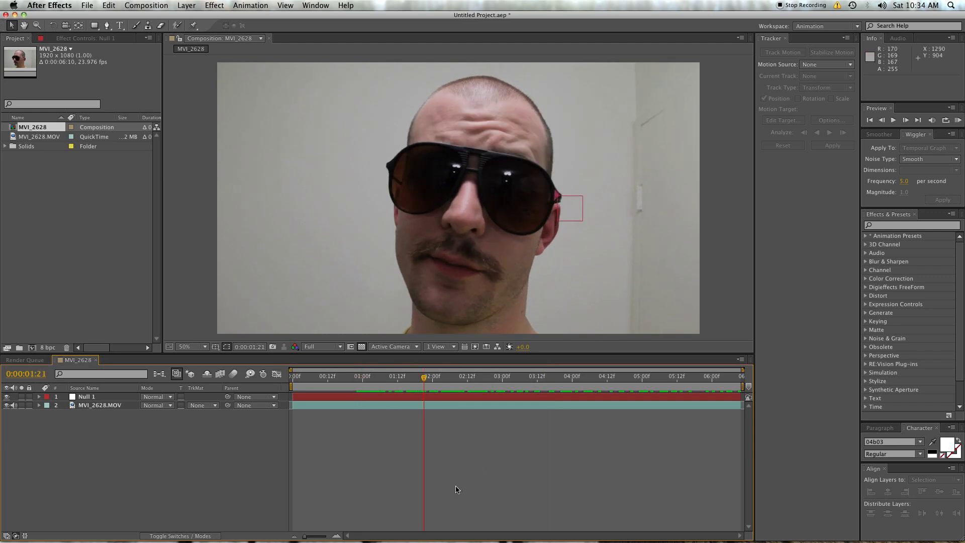
click(378, 383)
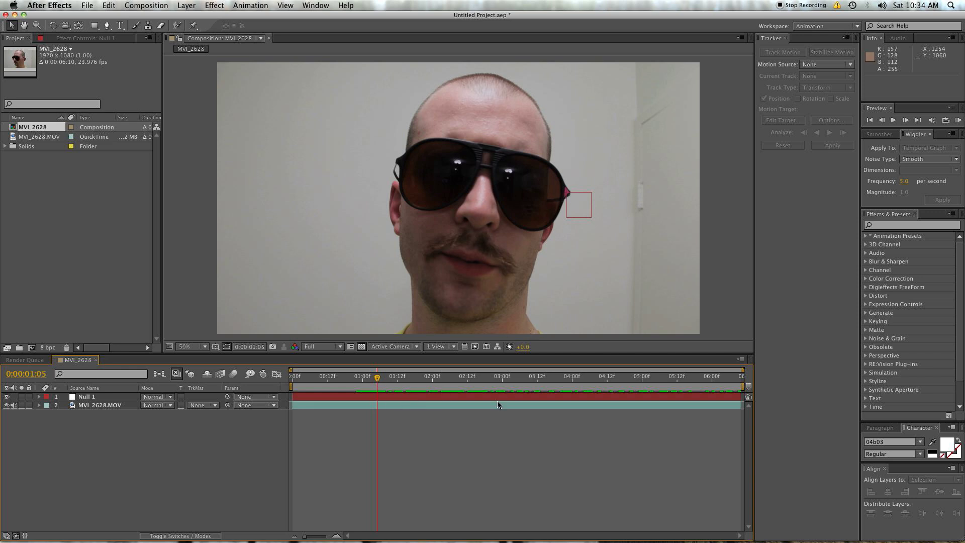
drag(467, 378, 548, 376)
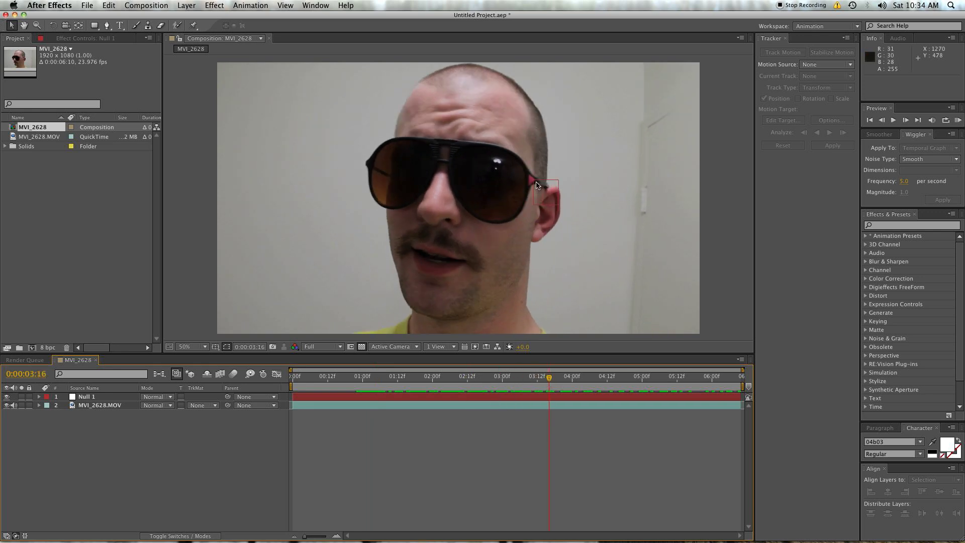
click(417, 396)
click(148, 445)
click(100, 398)
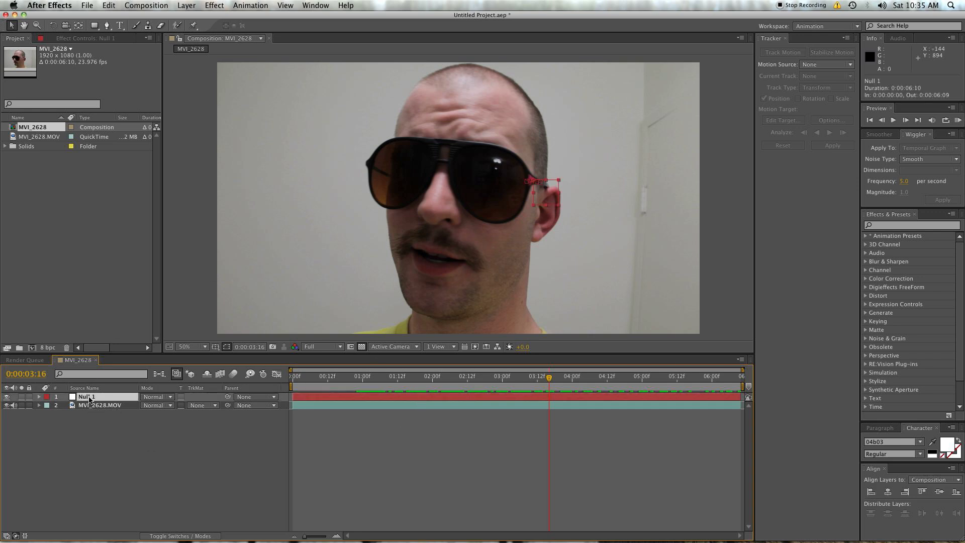
click(273, 460)
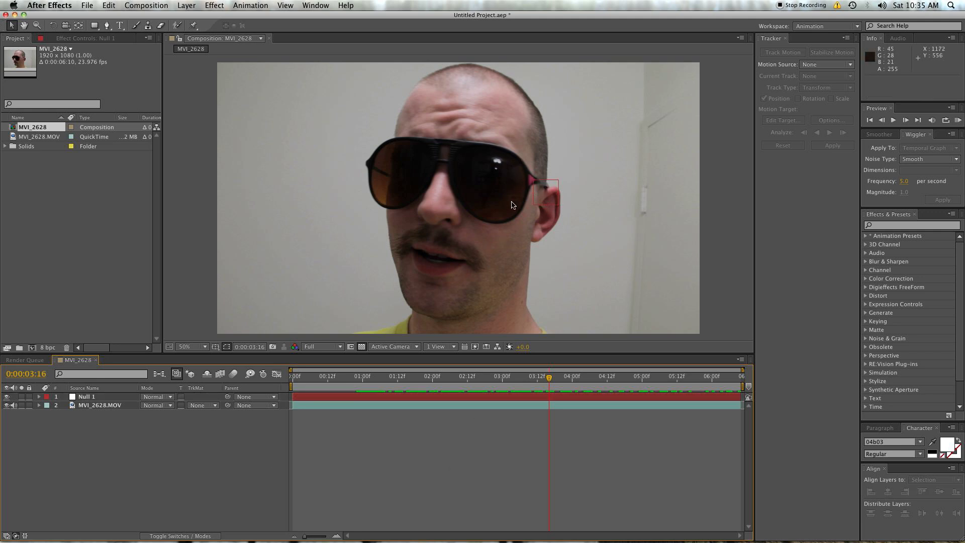
key(space)
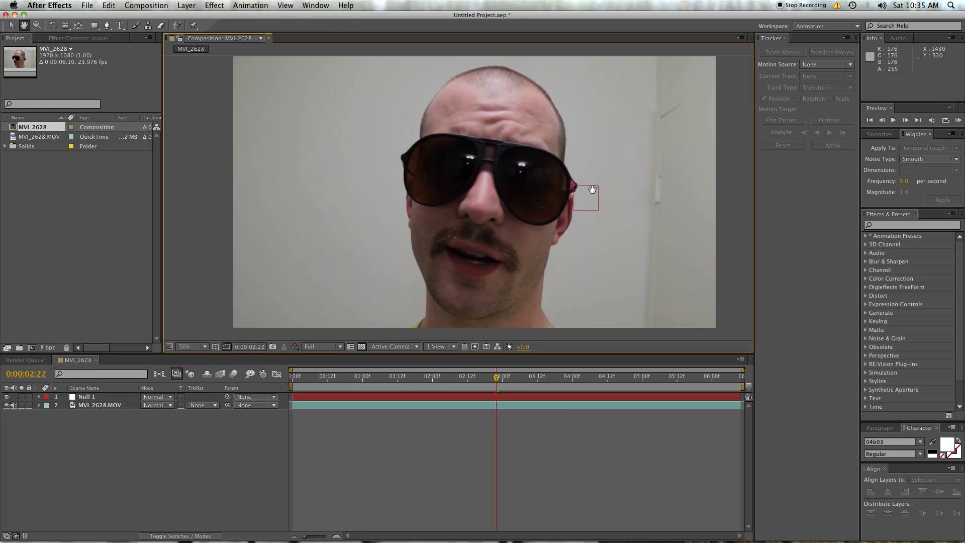
key(q)
key(v)
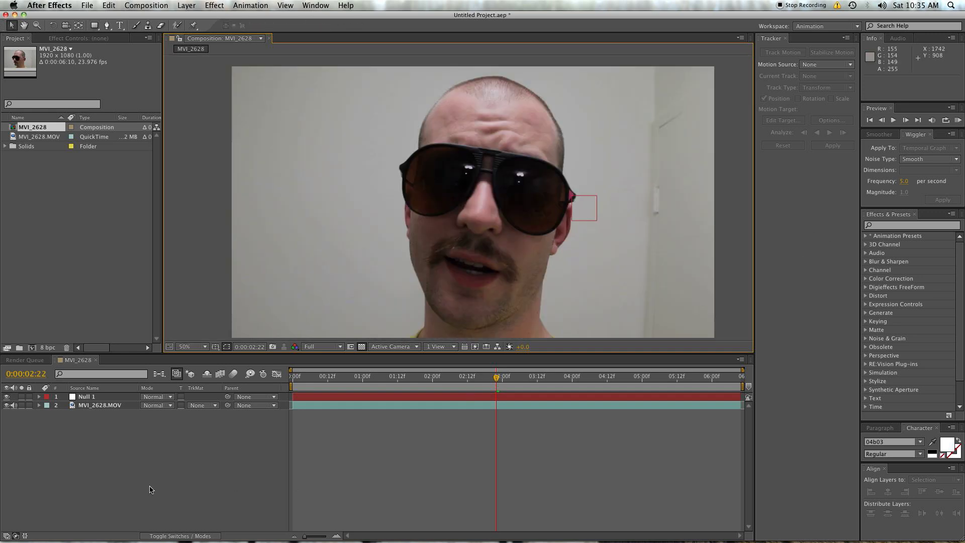
Step: Add Adjustment Layer 1 and parent it to Null 1 with the pickwhip
right_click(125, 494)
mouse_move(185, 445)
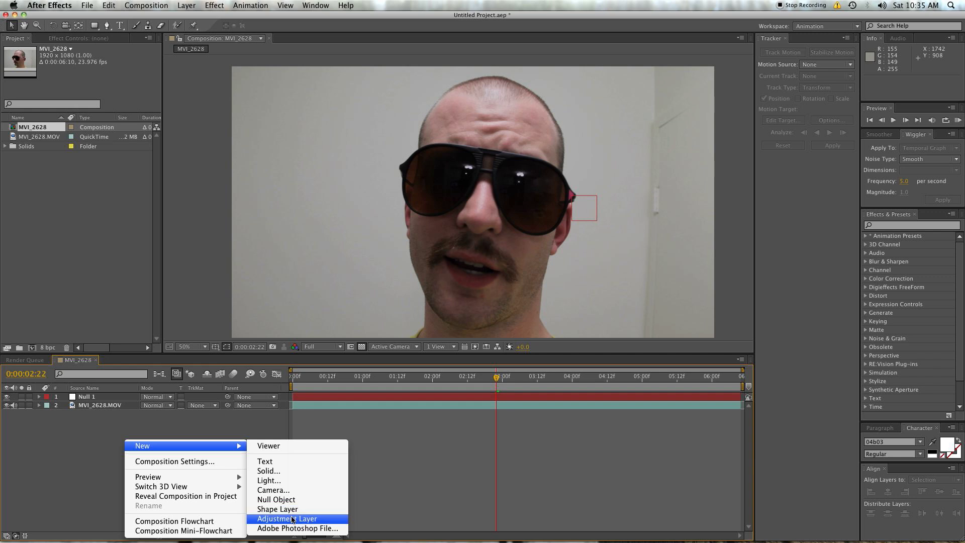
click(291, 518)
key(period)
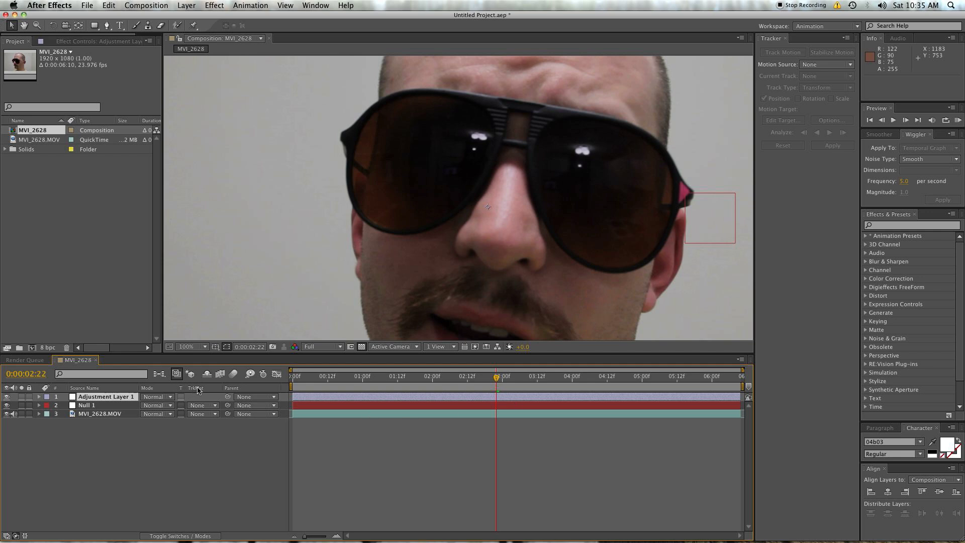
click(120, 399)
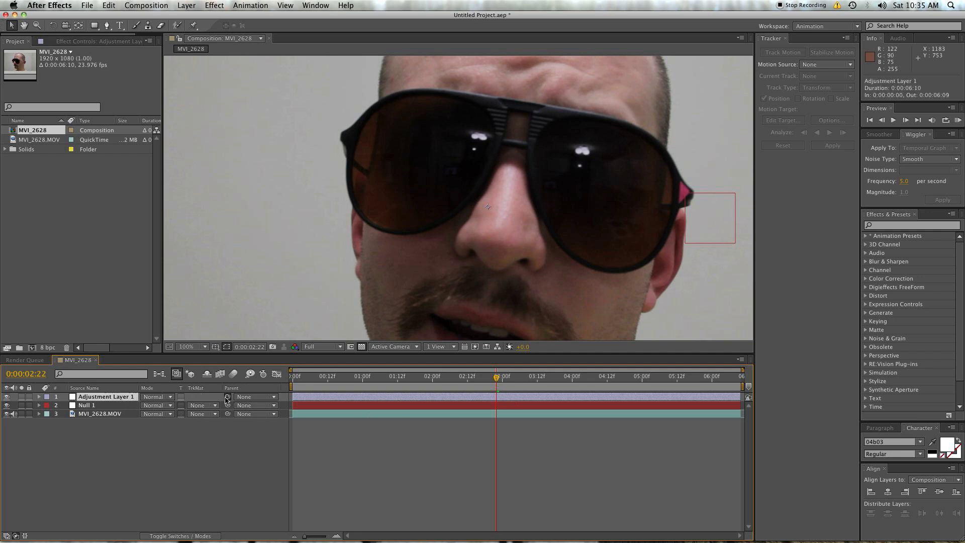
drag(226, 398, 112, 405)
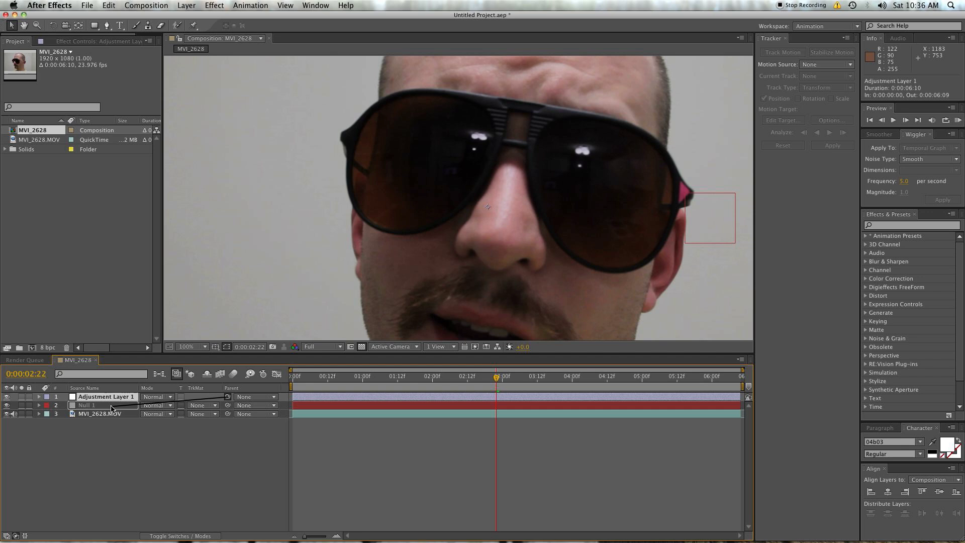
drag(112, 406, 112, 405)
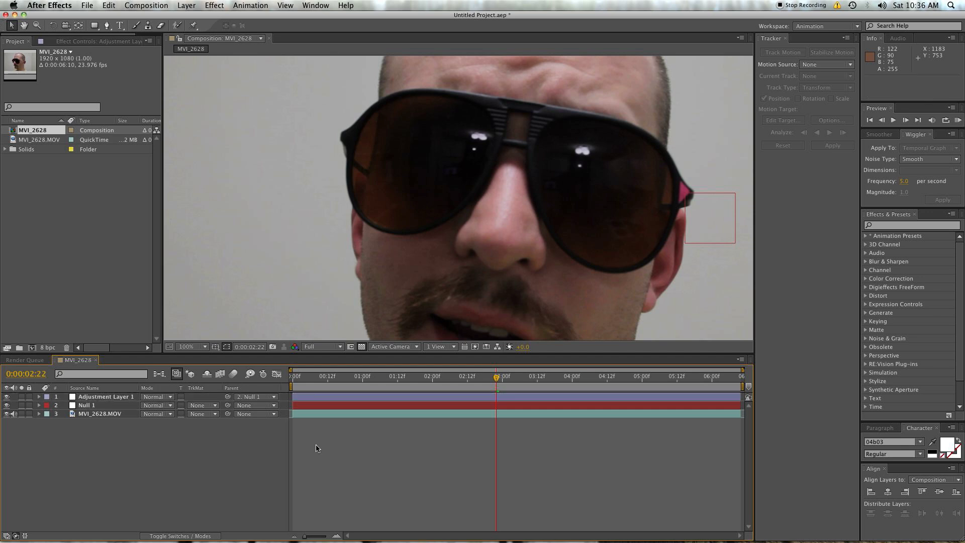
scroll(646, 215, up, 2)
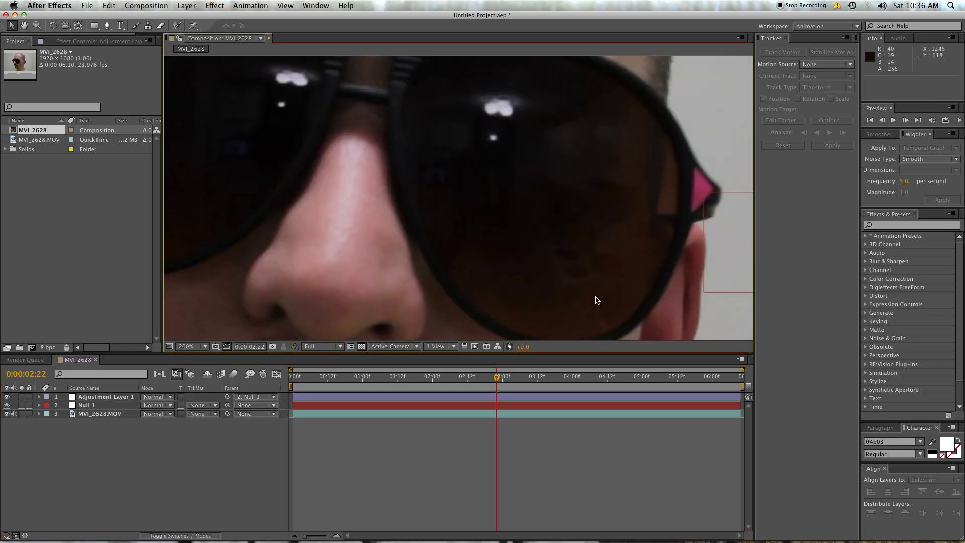
scroll(525, 236, down, 1)
scroll(490, 271, down, 3)
scroll(454, 309, down, 4)
Step: Scrub between about 4:02 and 5:09 to check the adjustment layer follows the null
drag(496, 387, 667, 394)
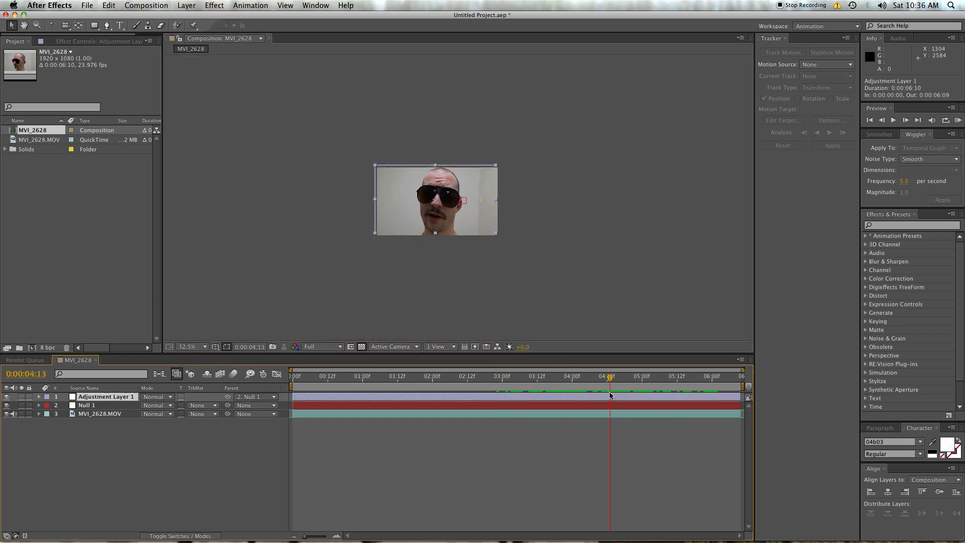
drag(668, 394, 577, 392)
scroll(468, 197, up, 6)
scroll(468, 197, up, 1)
scroll(528, 215, up, 1)
scroll(581, 226, up, 1)
Step: Draw a closed Pen-tool mask around the pink triangle on Adjustment Layer 1
key(g)
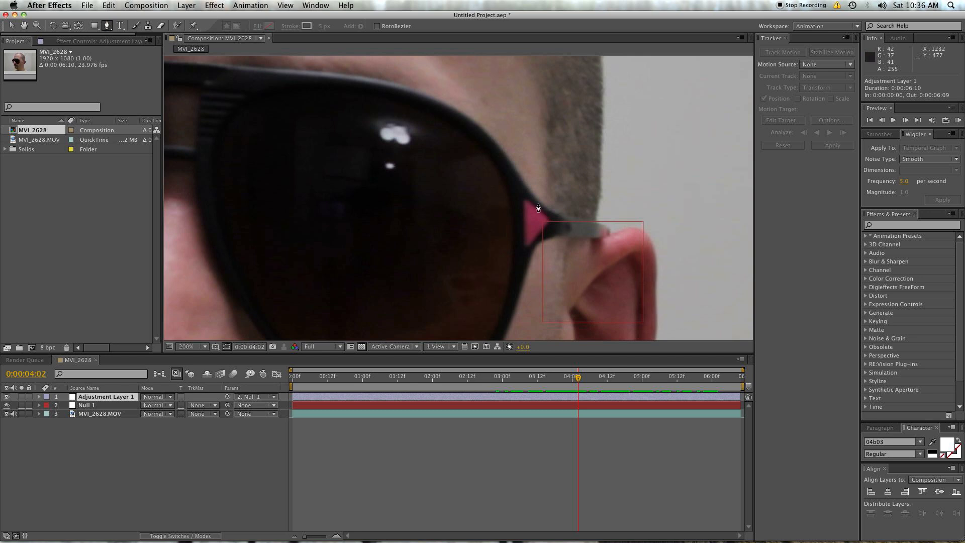
scroll(468, 233, up, 2)
click(579, 184)
click(600, 196)
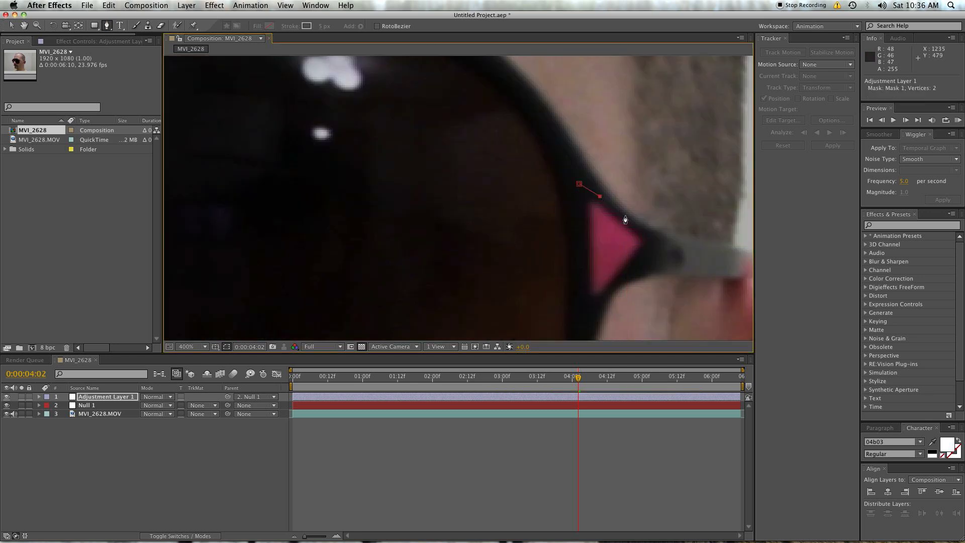
click(647, 251)
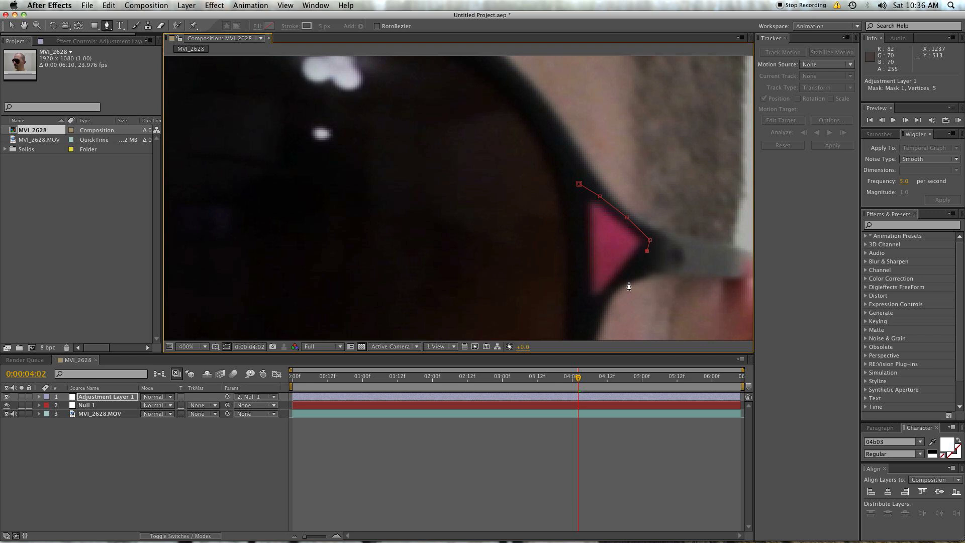
click(593, 307)
click(576, 234)
click(579, 184)
key(v)
key(comma)
Step: Reveal the layer's mask properties and return to the first frame, centring the view on the mask
click(595, 397)
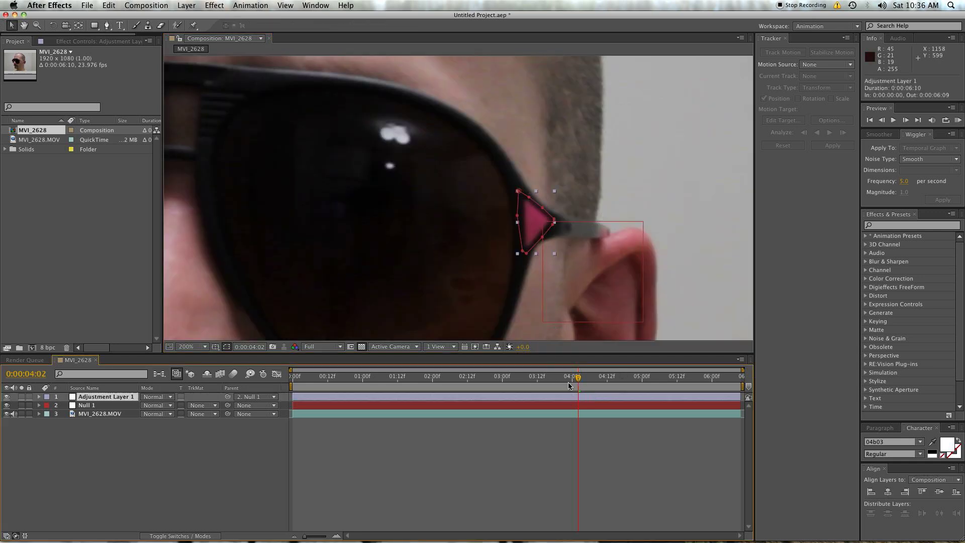
mouse_move(569, 385)
mouse_down()
mouse_move(559, 383)
mouse_move(665, 388)
mouse_up()
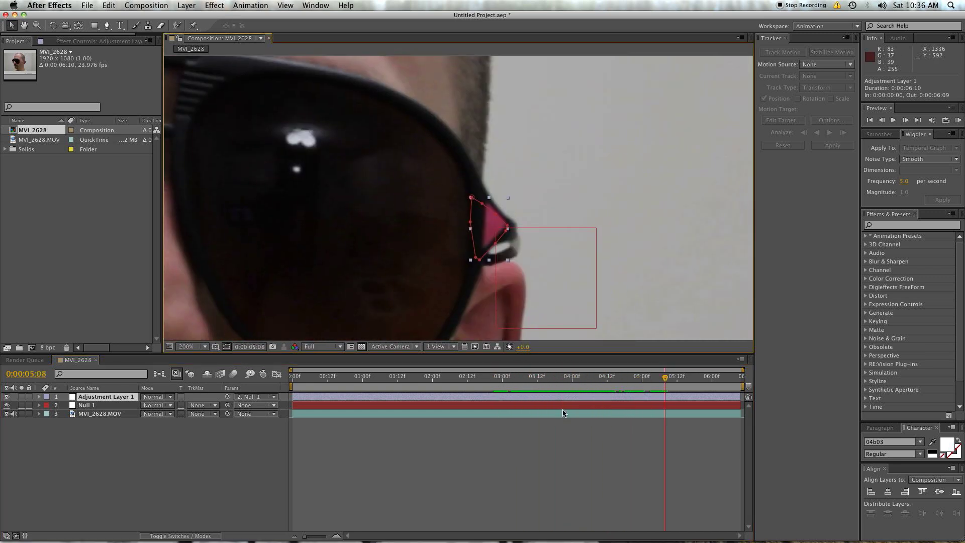
key(m)
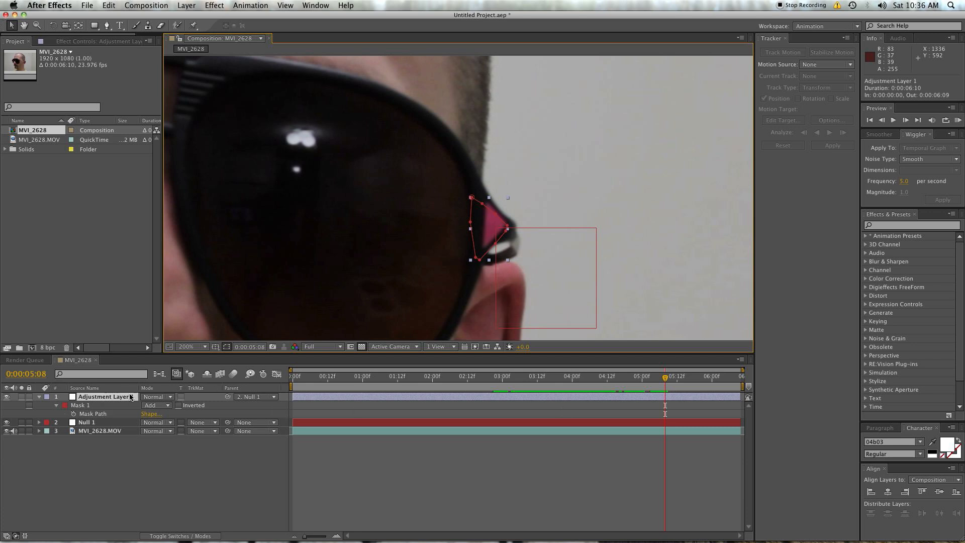
mouse_move(556, 383)
mouse_down()
mouse_move(505, 383)
mouse_move(481, 400)
mouse_move(514, 392)
mouse_move(260, 391)
mouse_up()
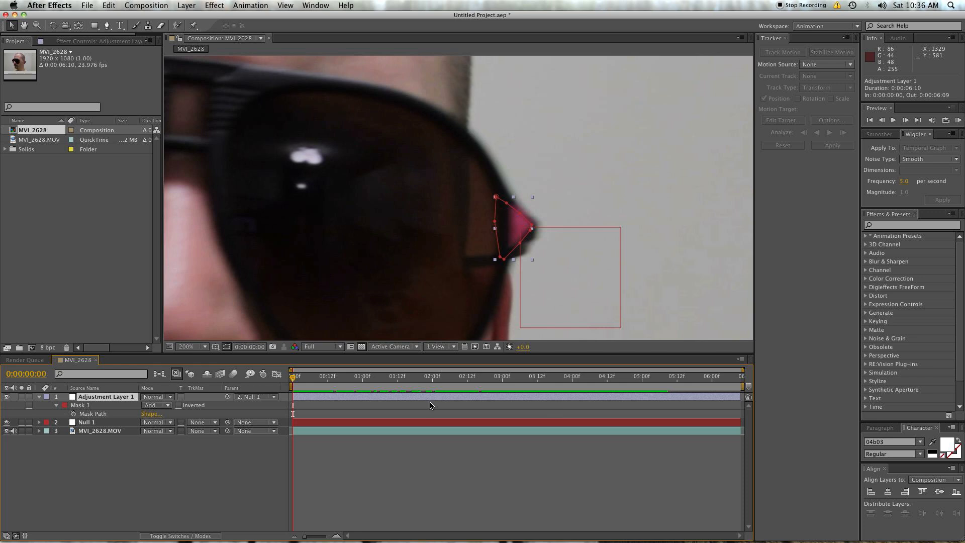
click(434, 473)
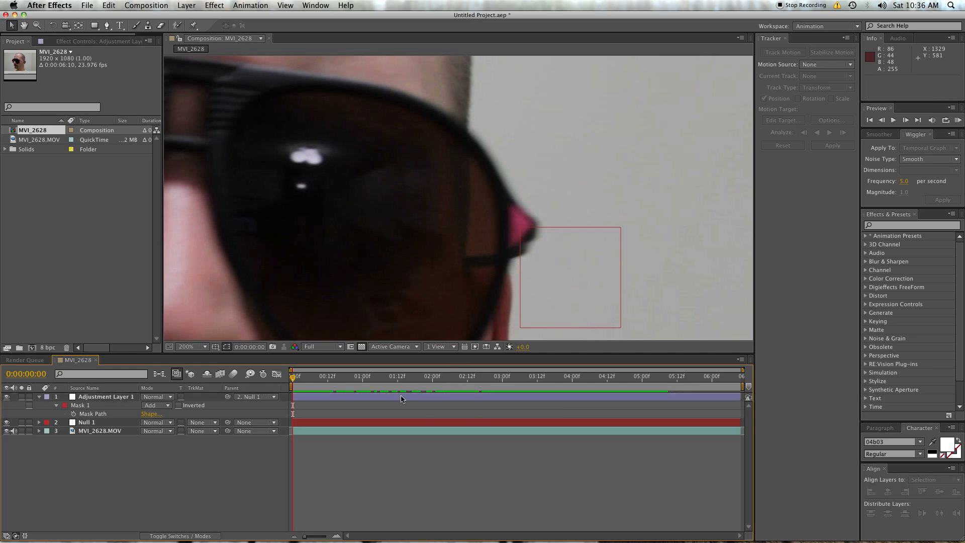
click(358, 396)
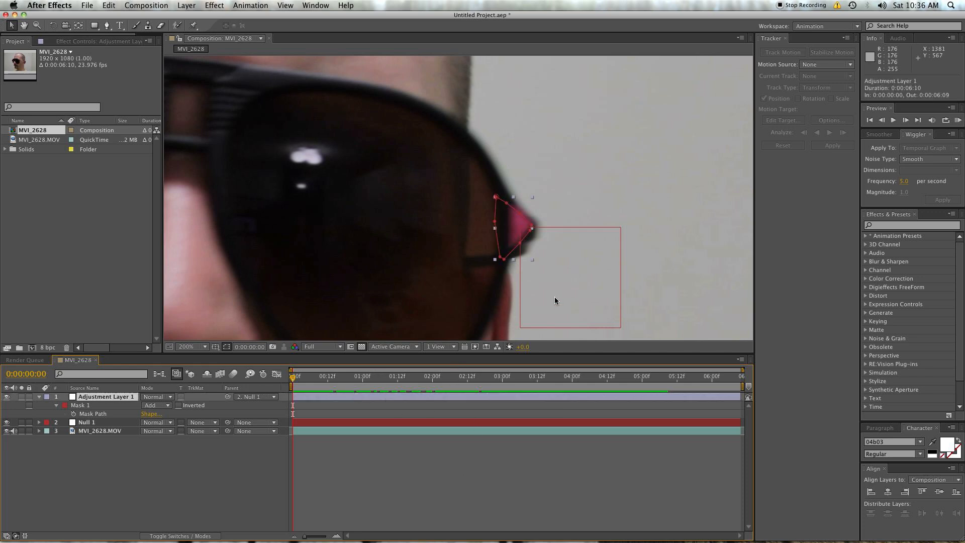
key(period)
drag(642, 272, 566, 211)
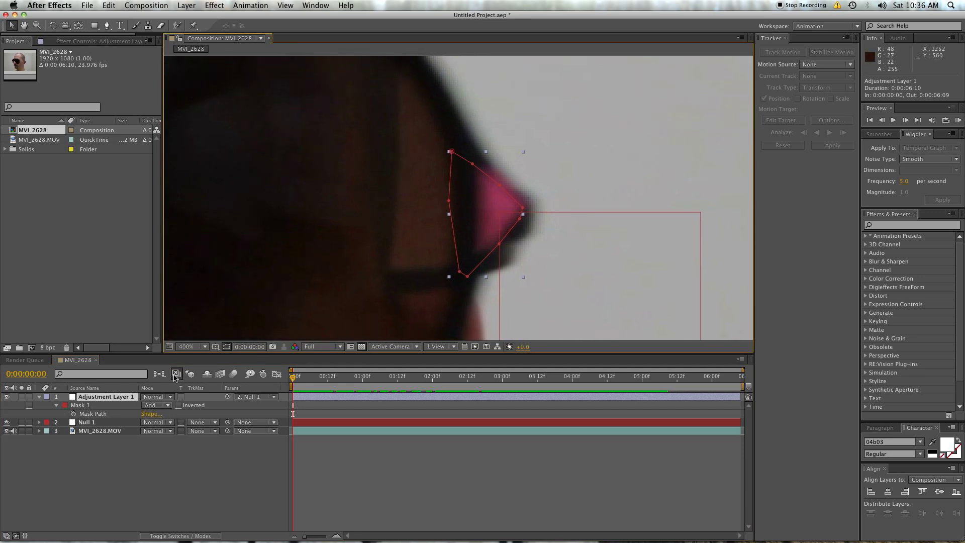
Step: Enable Mask Path keyframing at frame 0 and free-transform the mask onto the pink triangle
click(74, 414)
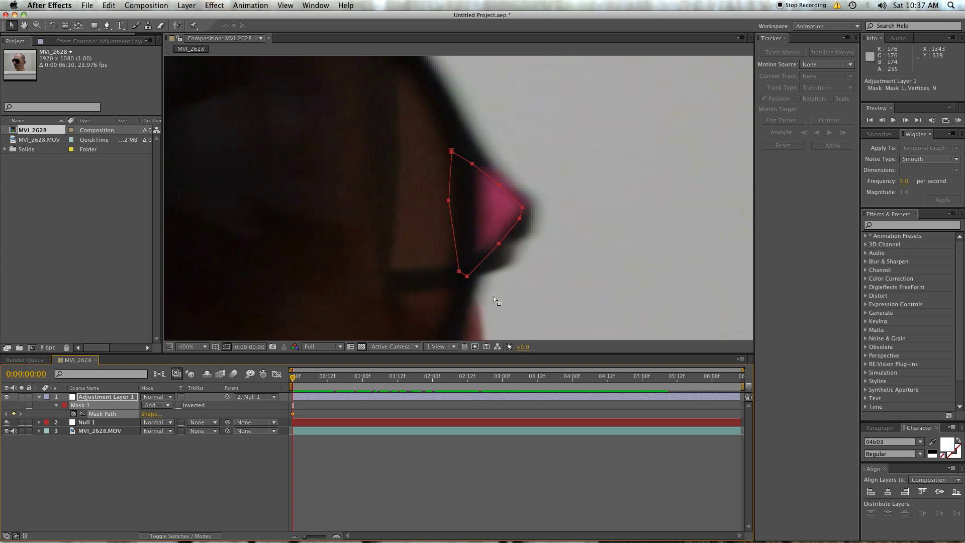
key(shift+Page_Down)
double_click(519, 229)
drag(521, 169, 455, 175)
drag(495, 302, 494, 217)
key(shift+Page_Up)
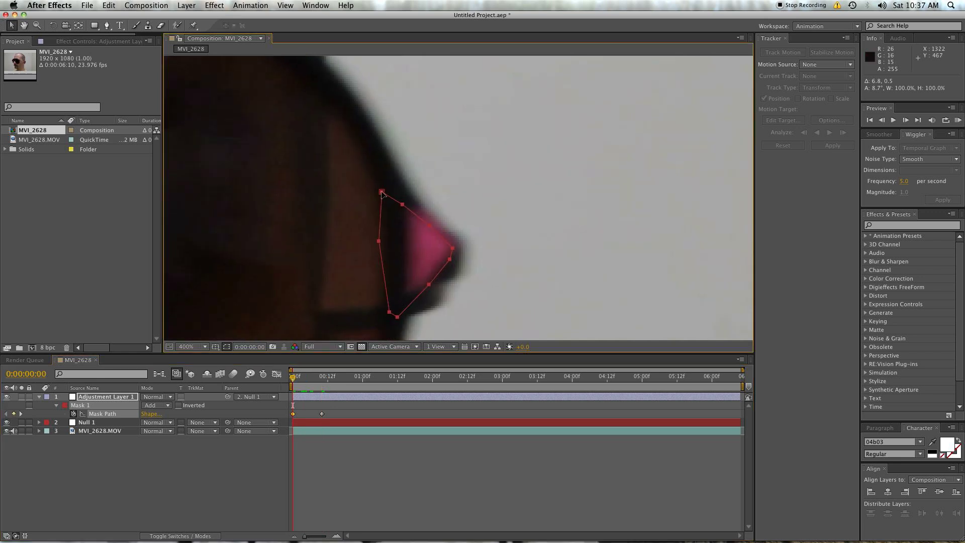
drag(383, 191, 454, 214)
key(Return)
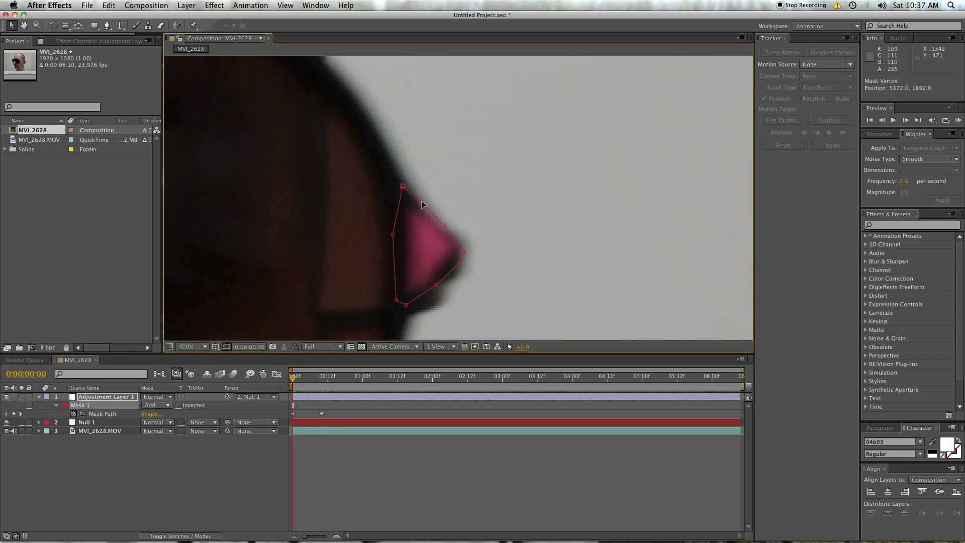
drag(392, 234, 398, 240)
Step: Step forward ten frames at a time, refitting the mask to the triangle through about 3:08
key(shift+Page_Down)
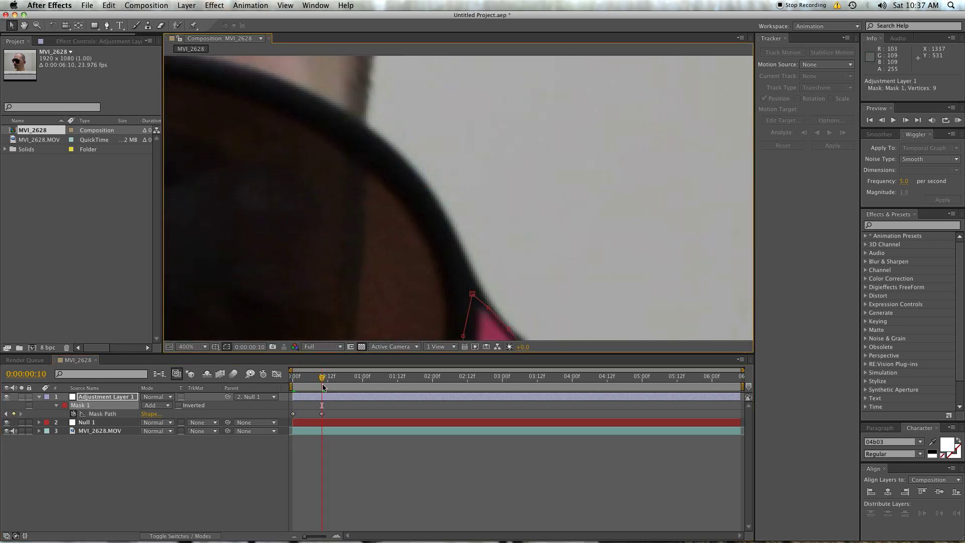
drag(495, 247, 427, 157)
key(shift+Page_Down)
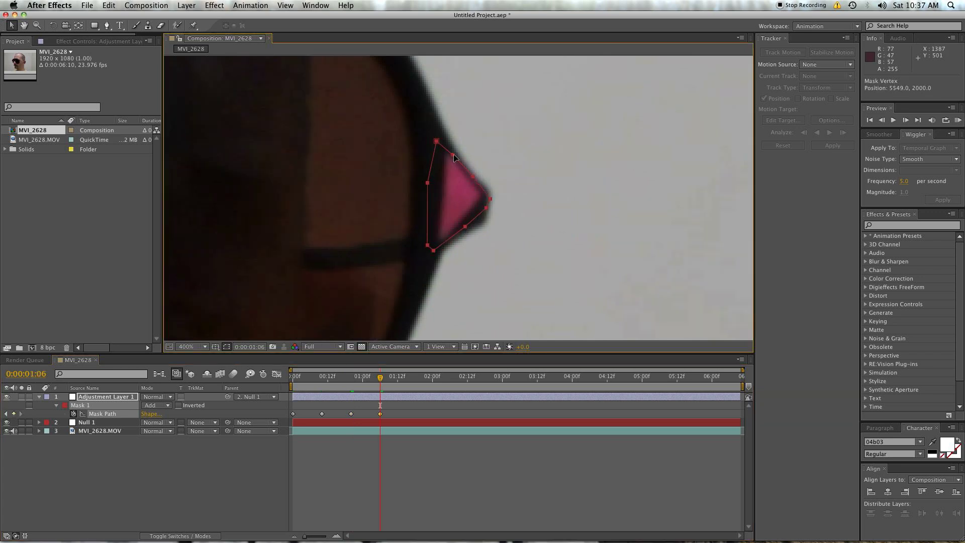
key(shift+Page_Down)
drag(466, 230, 407, 249)
key(shift+Page_Down)
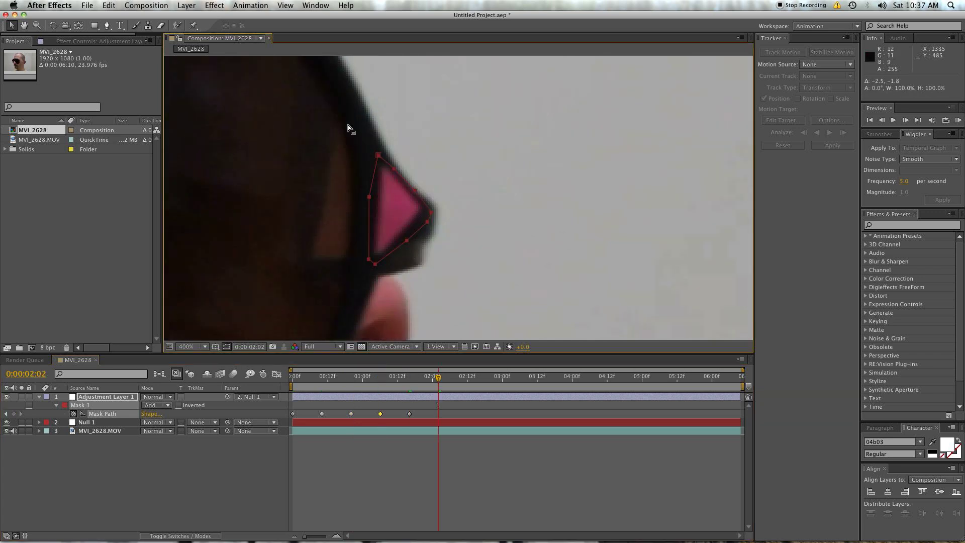
key(shift+Page_Down)
key(shift+Page_Down)
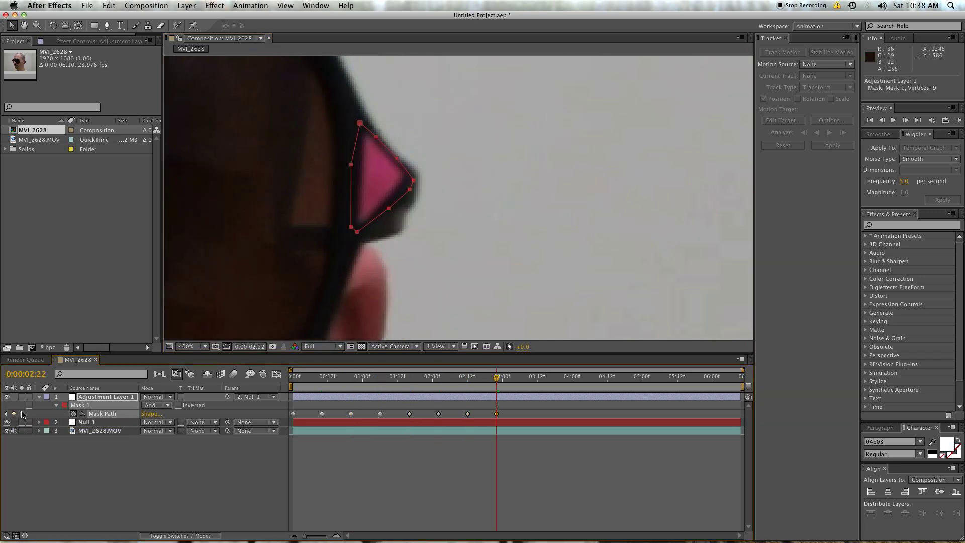
key(shift+Page_Down)
mouse_move(412, 179)
mouse_down()
mouse_move(452, 178)
mouse_move(628, 340)
mouse_up()
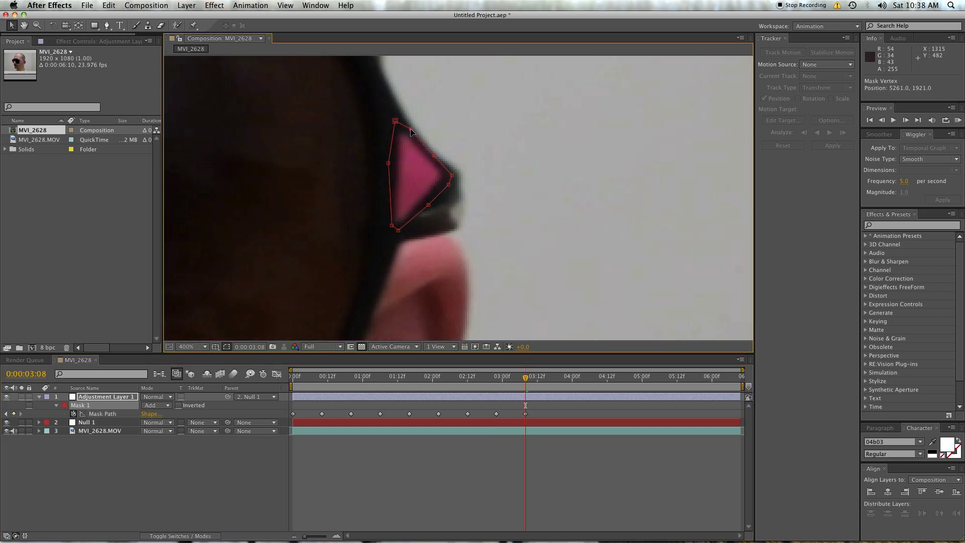
drag(393, 224, 397, 244)
key(shift+Page_Down)
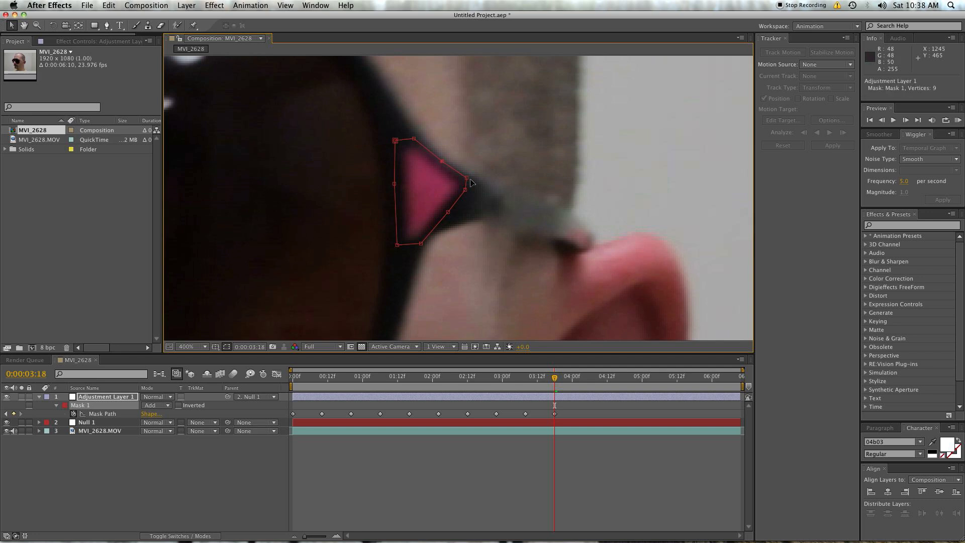
Step: Keep refitting the mask every ten frames at 4:04, 4:14 and onward, then return to the previous keyframe
key(shift+Page_Down)
drag(458, 200, 422, 173)
key(shift+Page_Down)
mouse_move(535, 186)
mouse_down()
mouse_move(507, 205)
mouse_move(541, 184)
mouse_move(535, 190)
mouse_up()
key(shift+Page_Down)
key(shift+Page_Down)
key(shift+Page_Down)
click(13, 414)
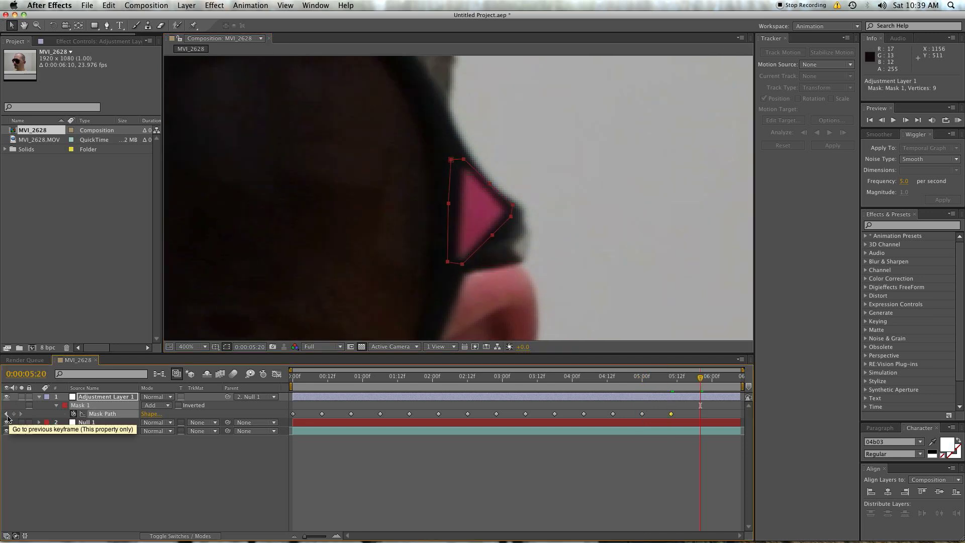
key(shift+Page_Down)
scroll(542, 204, down, 3)
scroll(543, 204, down, 2)
Step: Play and scrub the clip from 3:11 to review the keyframed mask tracking the pink dot
click(598, 377)
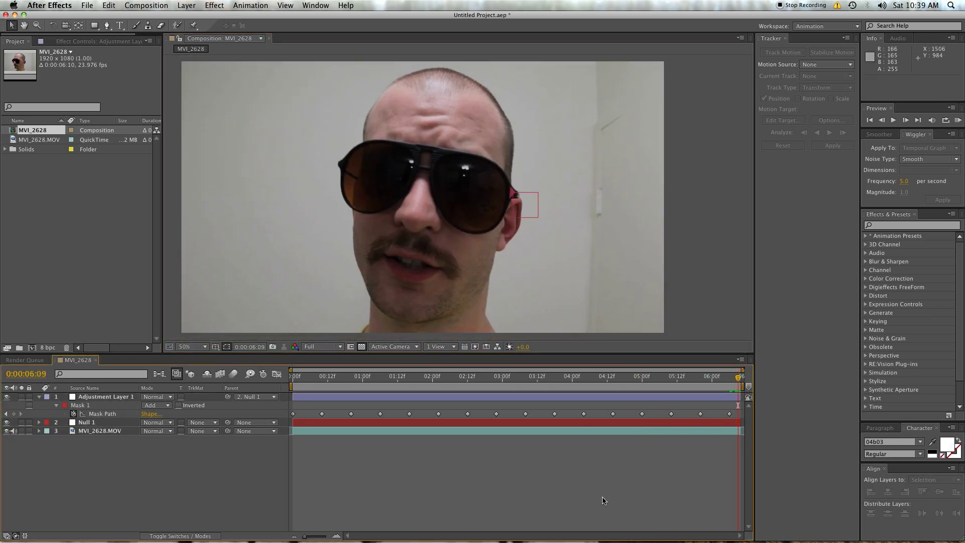
click(534, 377)
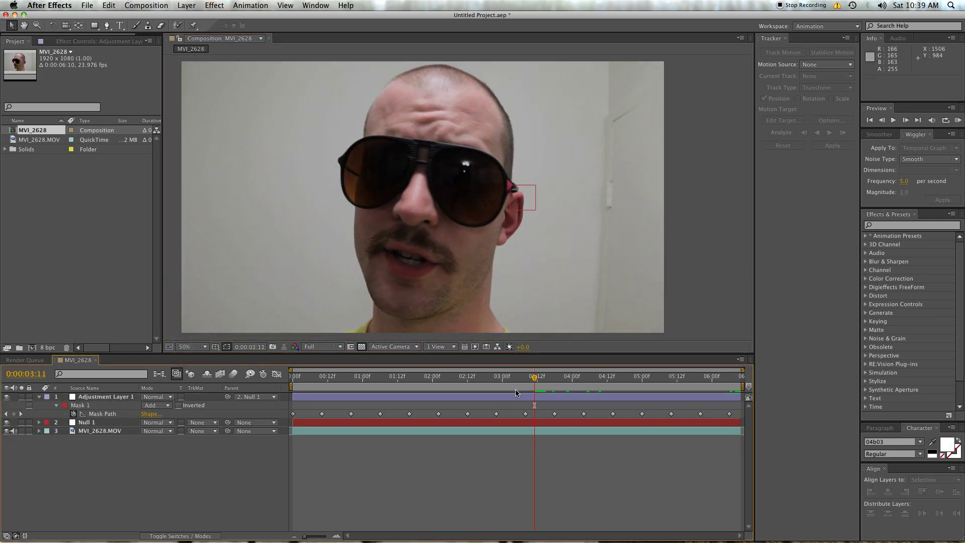
key(space)
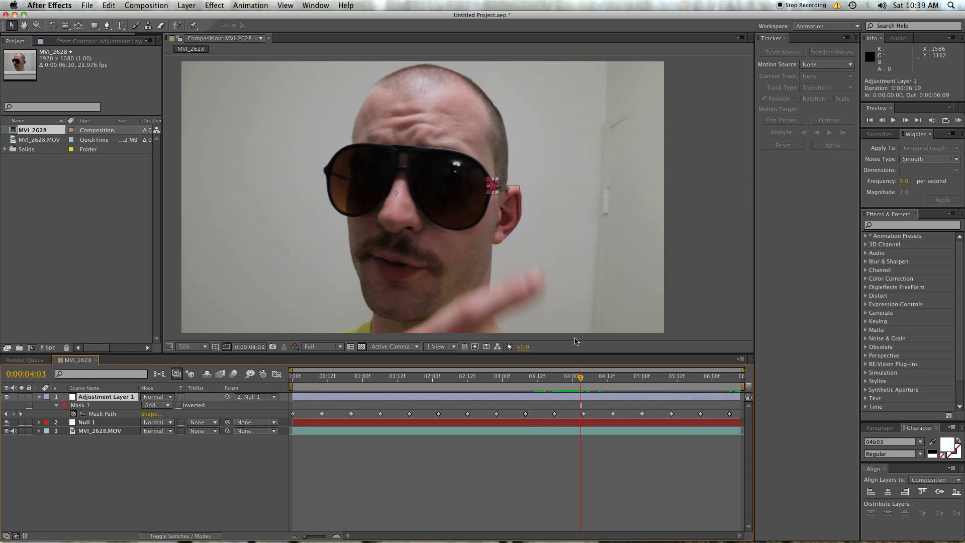
scroll(644, 231, up, 4)
scroll(644, 232, right, 3)
drag(595, 375, 642, 366)
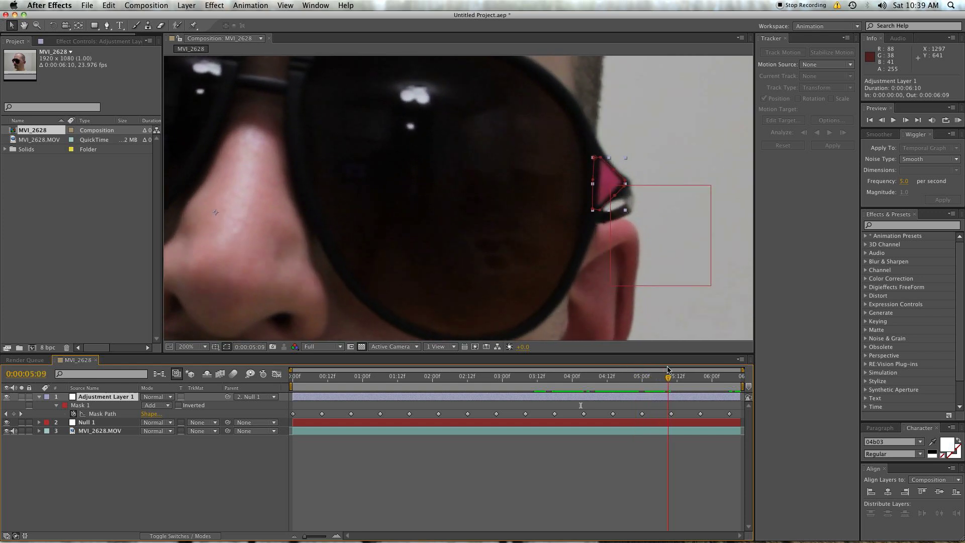
mouse_move(641, 366)
mouse_down()
mouse_move(653, 370)
mouse_move(557, 373)
mouse_up()
click(547, 423)
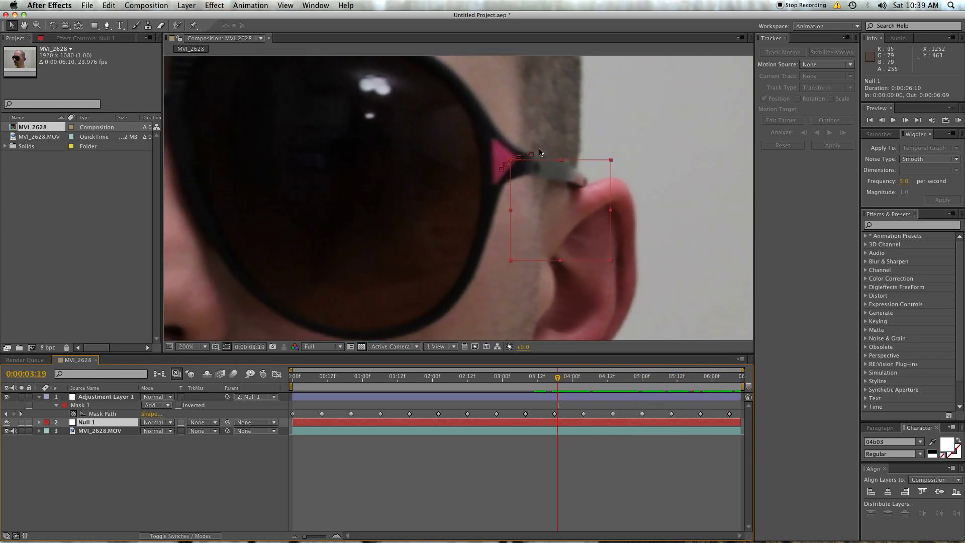
click(542, 490)
scroll(519, 226, down, 2)
drag(547, 171, 551, 172)
scroll(570, 314, up, 1)
scroll(569, 314, up, 1)
click(532, 386)
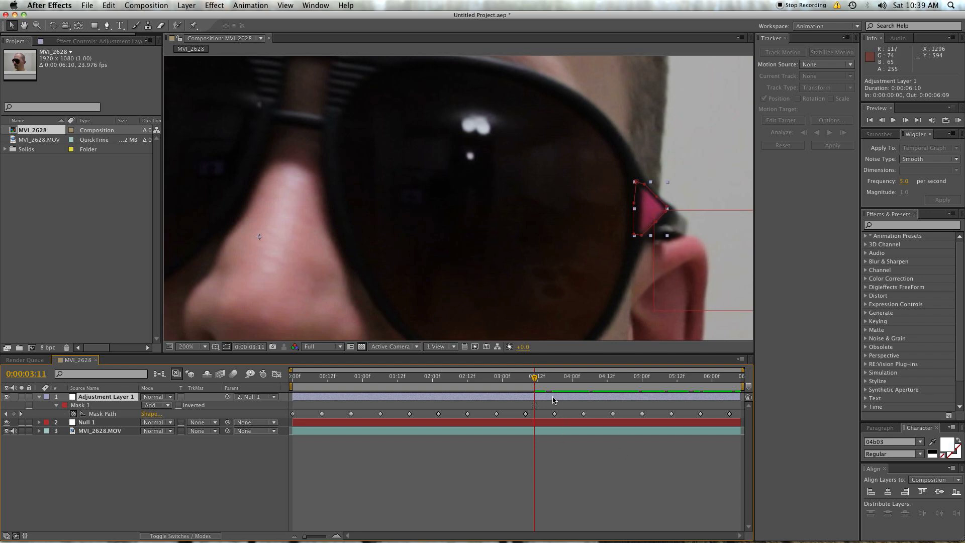
scroll(525, 160, down, 2)
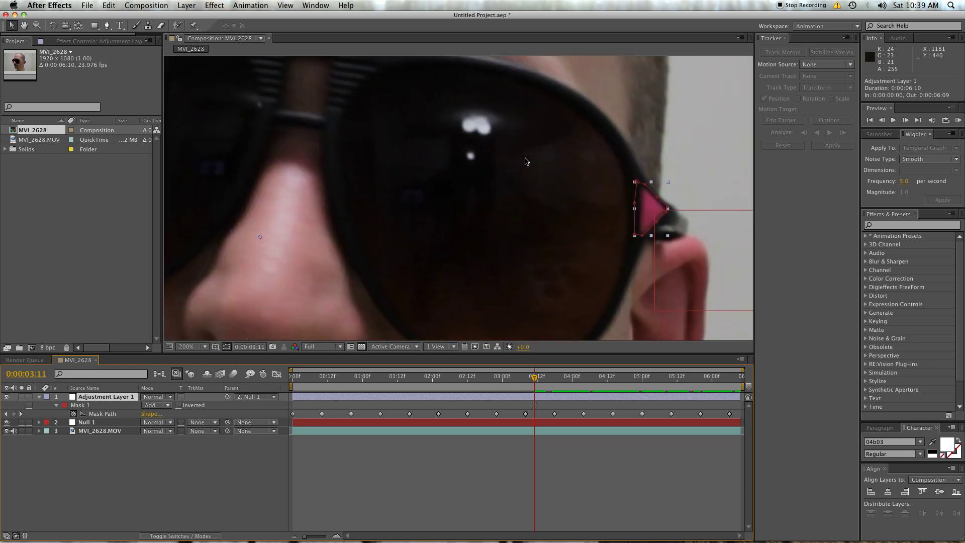
Step: Reveal Mask Feather and apply a Fill effect to Adjustment Layer 1
key(f)
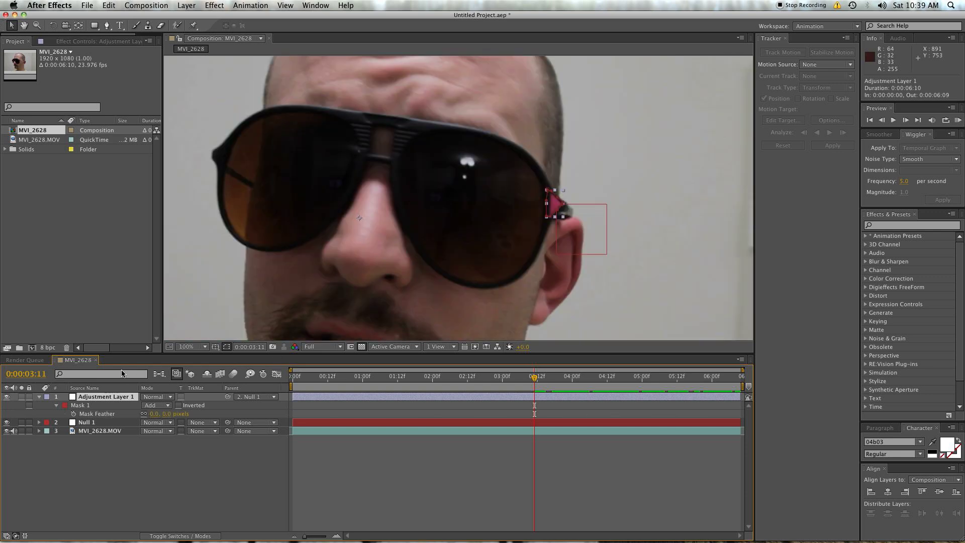
click(910, 223)
text(fill)
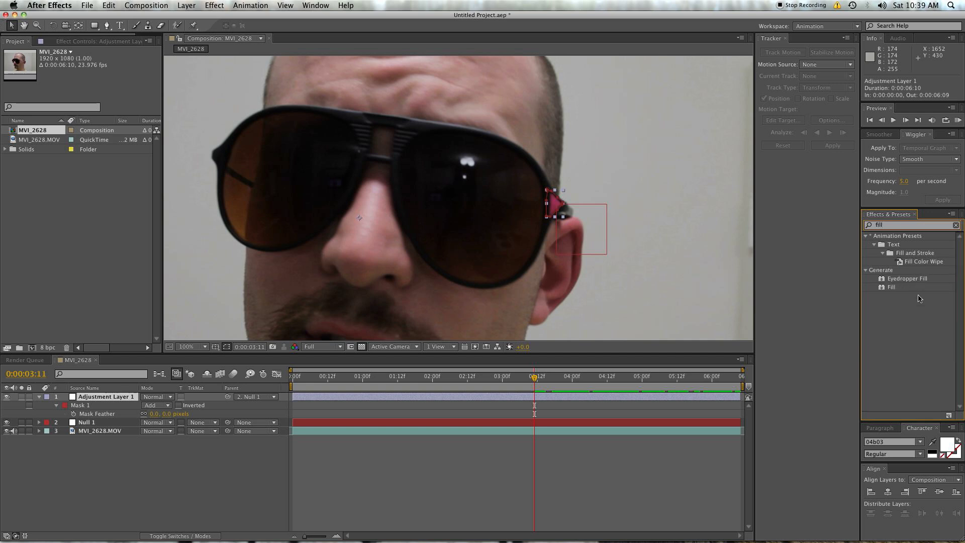
double_click(900, 289)
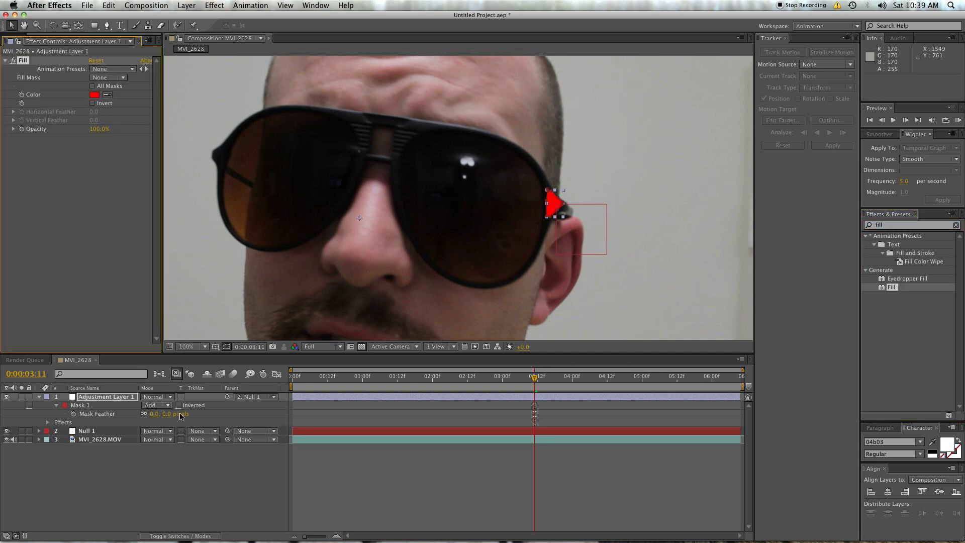
Step: Eyedrop the dark glasses frame as the fill colour and scrub forward to check the dot stays covered
click(94, 402)
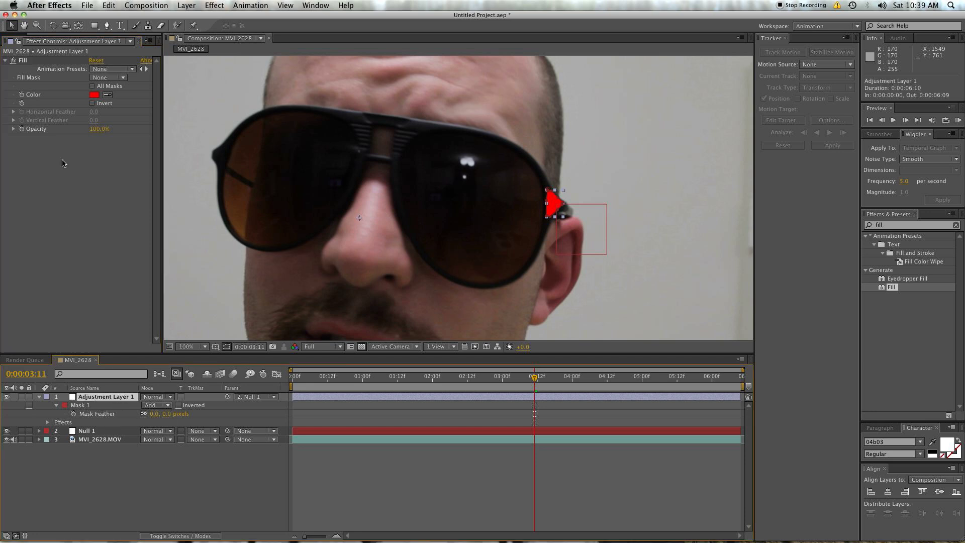
click(115, 95)
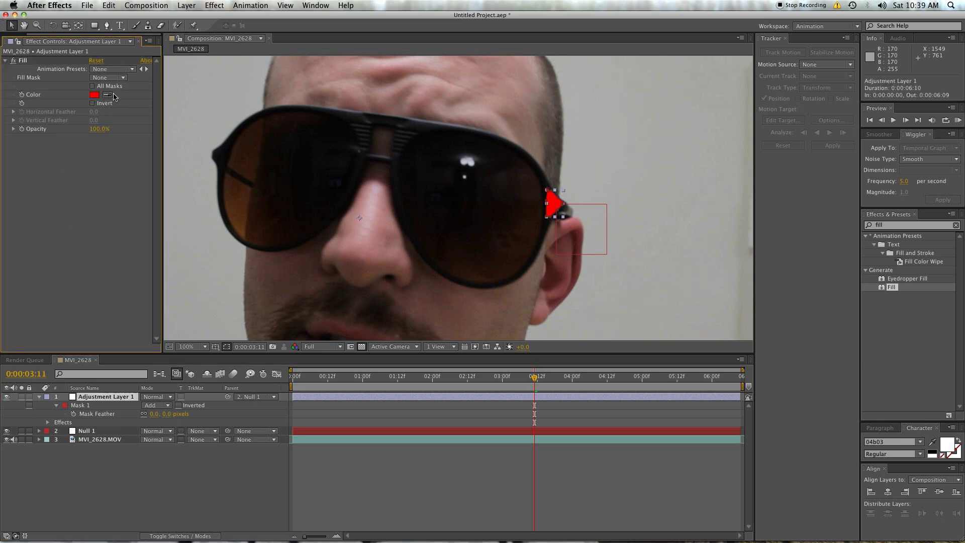
click(228, 151)
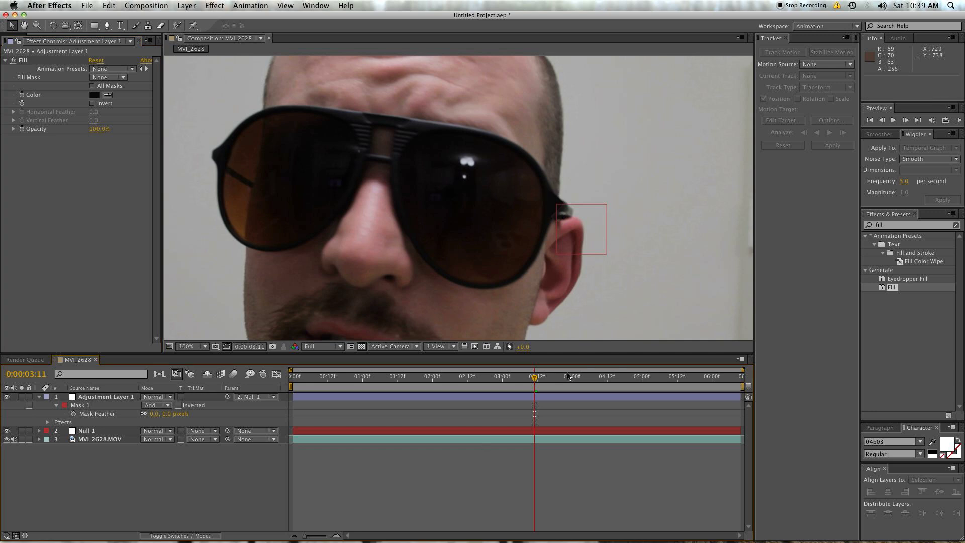
key(period)
drag(533, 369, 564, 375)
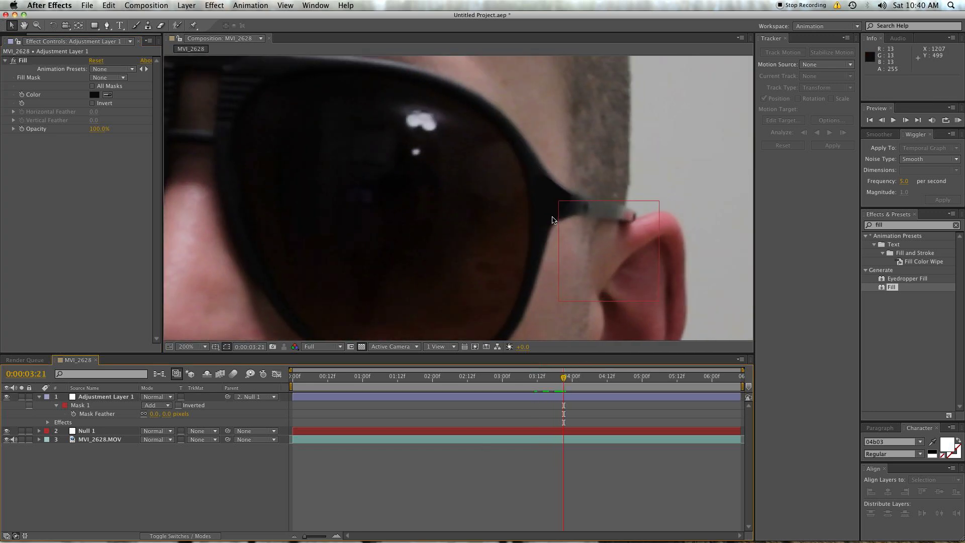
drag(624, 376, 689, 369)
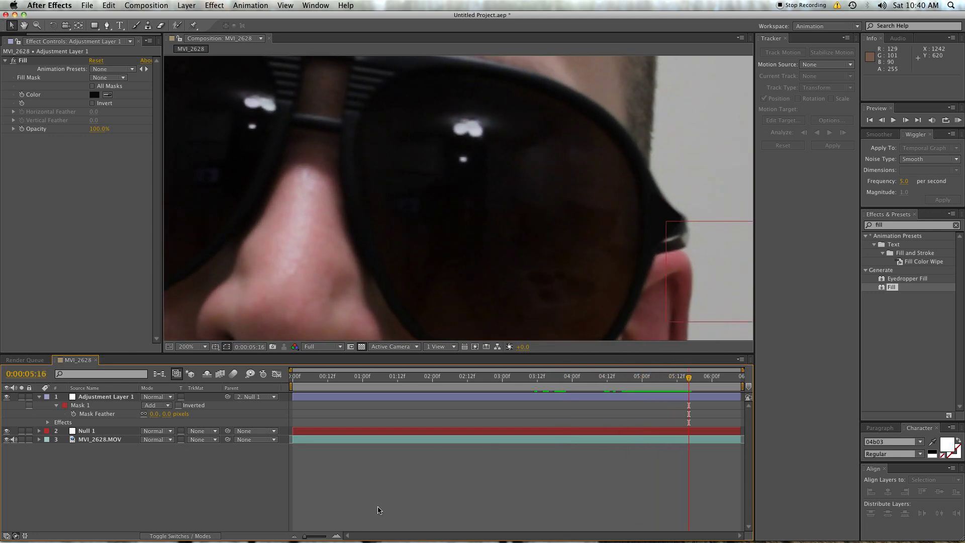
Step: Create a new adjustment layer on top and apply Curves and Tint to it
right_click(173, 488)
mouse_move(234, 446)
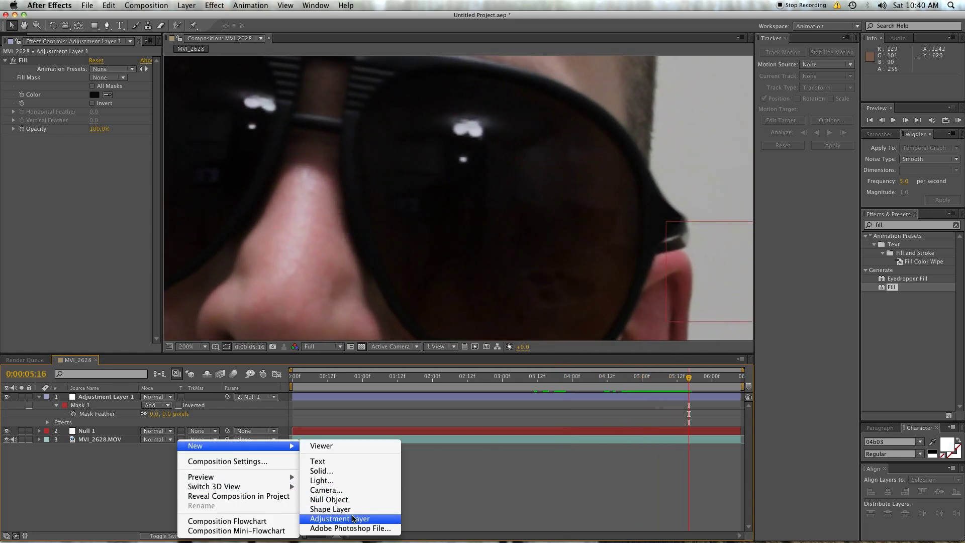
click(353, 519)
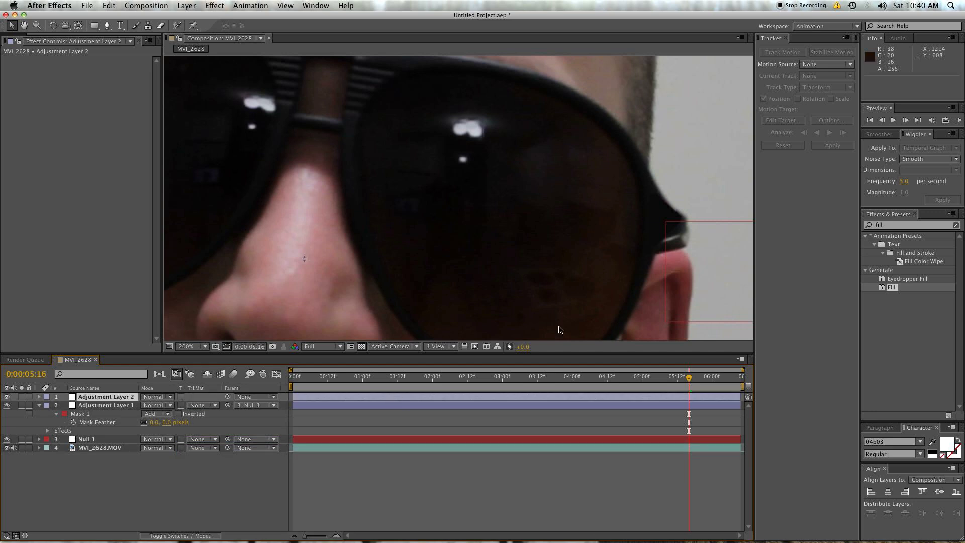
click(880, 225)
text(curves)
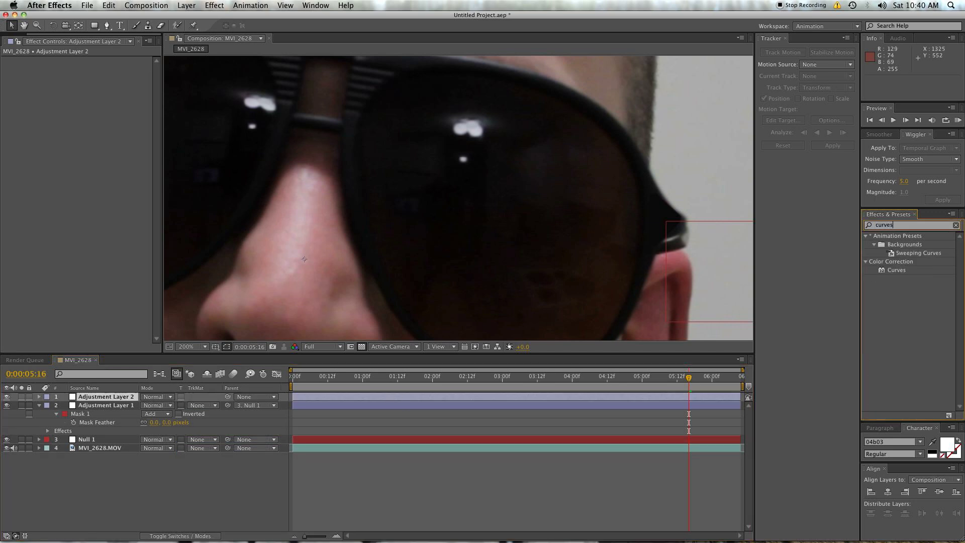
double_click(895, 271)
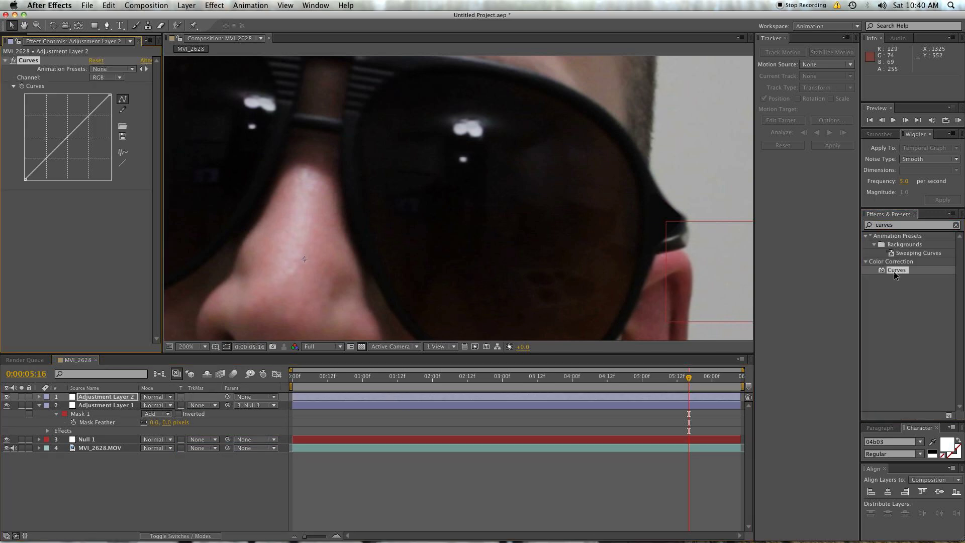
click(917, 226)
text(tint)
double_click(894, 271)
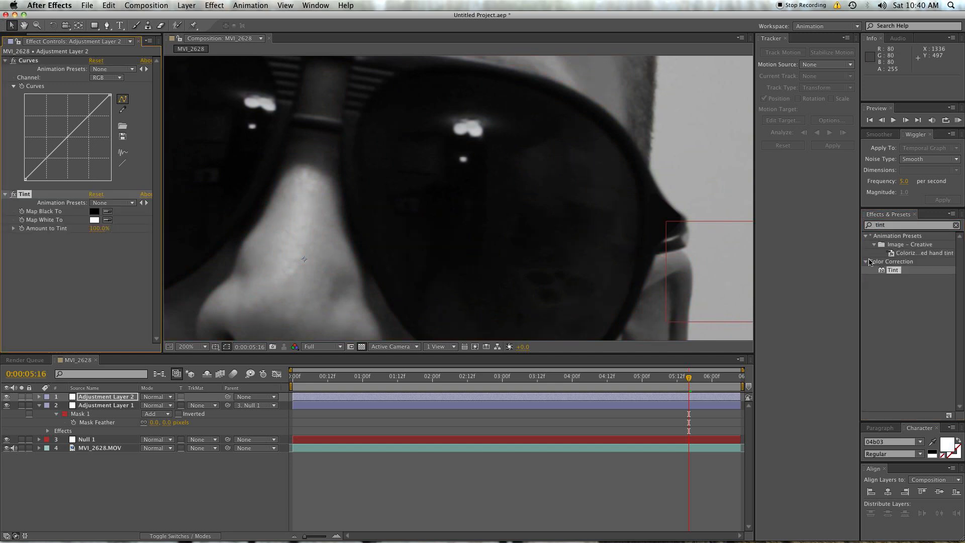
Step: Set Amount to Tint to 25%, move Curves below Tint and bend an S-curve for contrast
click(101, 228)
text(25)
key(Return)
mouse_move(29, 68)
mouse_down()
mouse_move(42, 210)
mouse_move(49, 178)
mouse_up()
drag(33, 214, 35, 220)
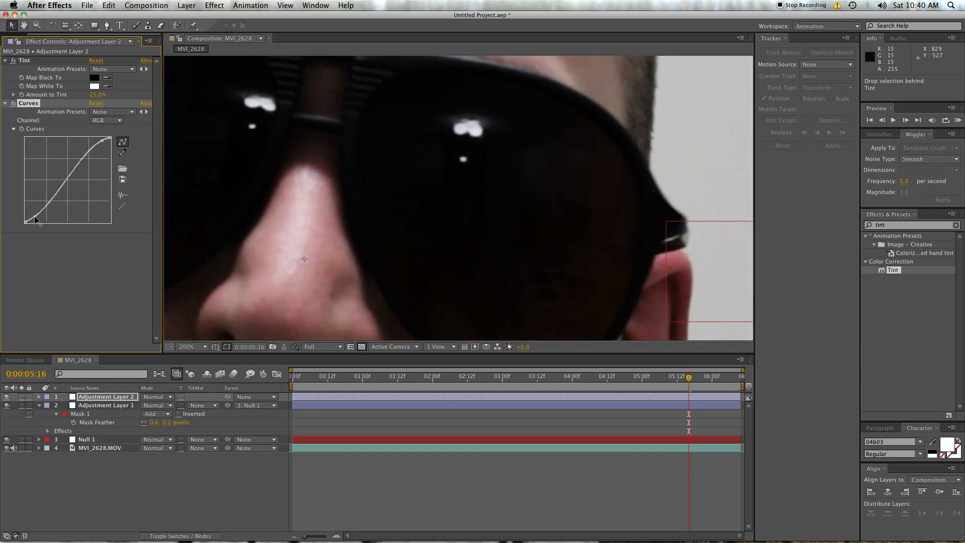
scroll(530, 269, down, 2)
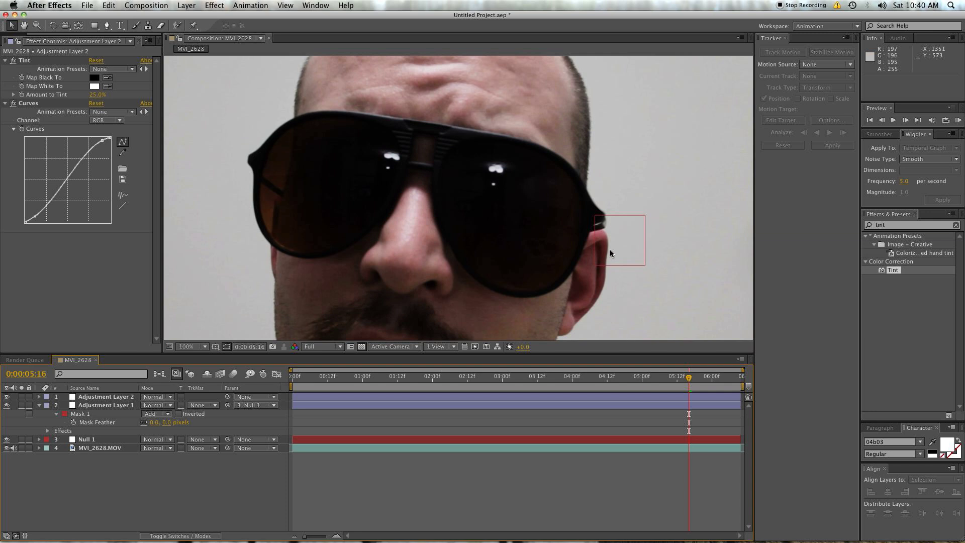
mouse_move(649, 385)
mouse_down()
mouse_move(568, 382)
mouse_move(562, 451)
mouse_up()
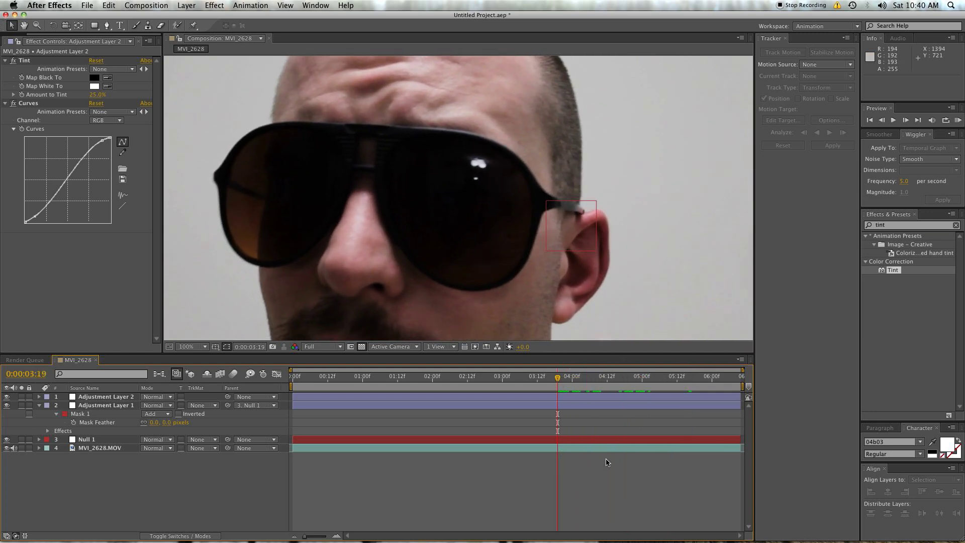
scroll(616, 291, up, 1)
scroll(613, 209, up, 1)
scroll(542, 204, up, 1)
scroll(625, 207, up, 1)
scroll(599, 213, up, 1)
scroll(642, 196, up, 1)
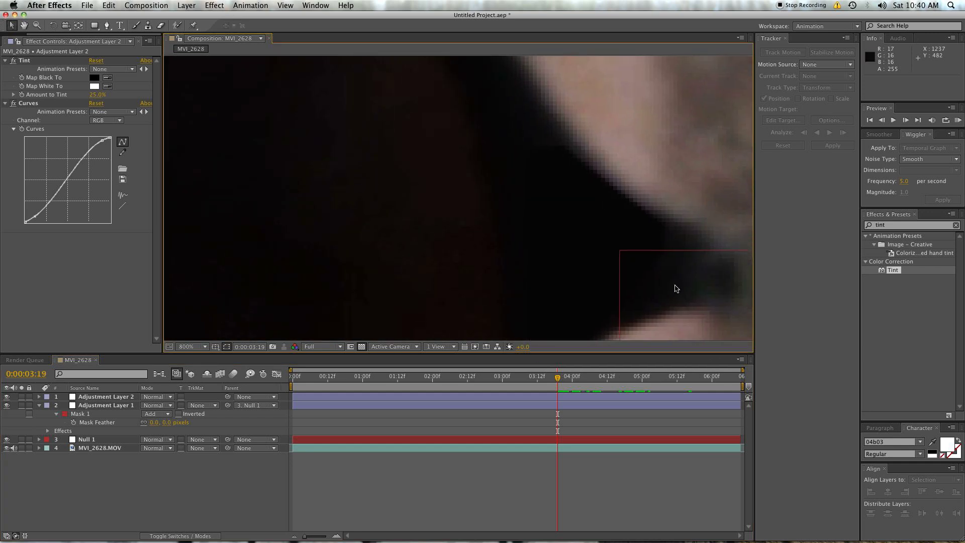
Step: Re-pick Adjustment Layer 1's fill by sampling the glasses frame and brightening slightly to dark grey 171717
click(125, 406)
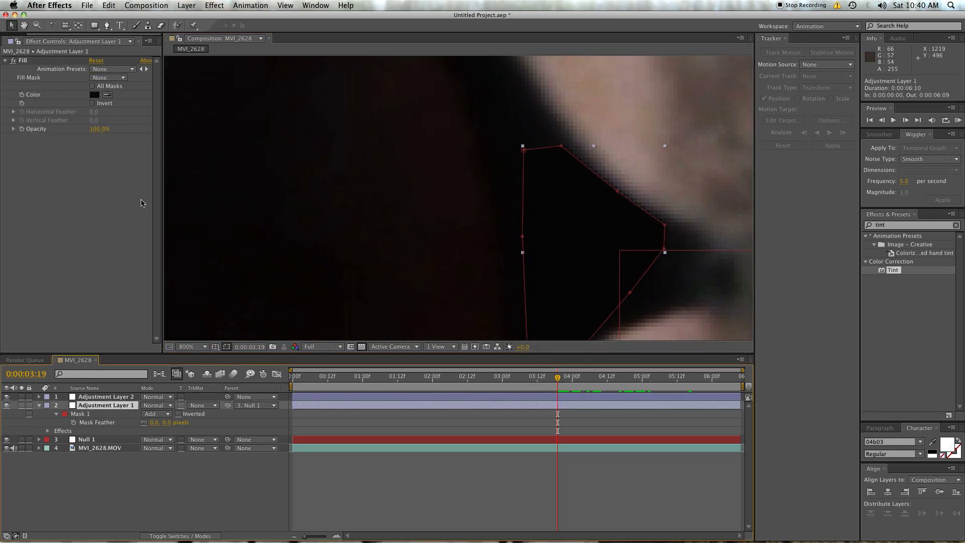
click(96, 95)
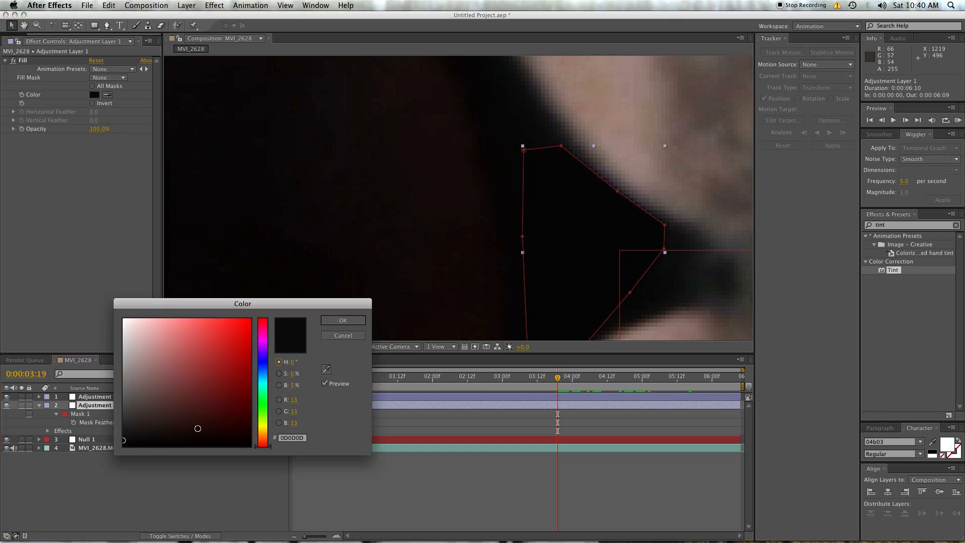
click(325, 368)
click(521, 178)
drag(292, 386, 292, 385)
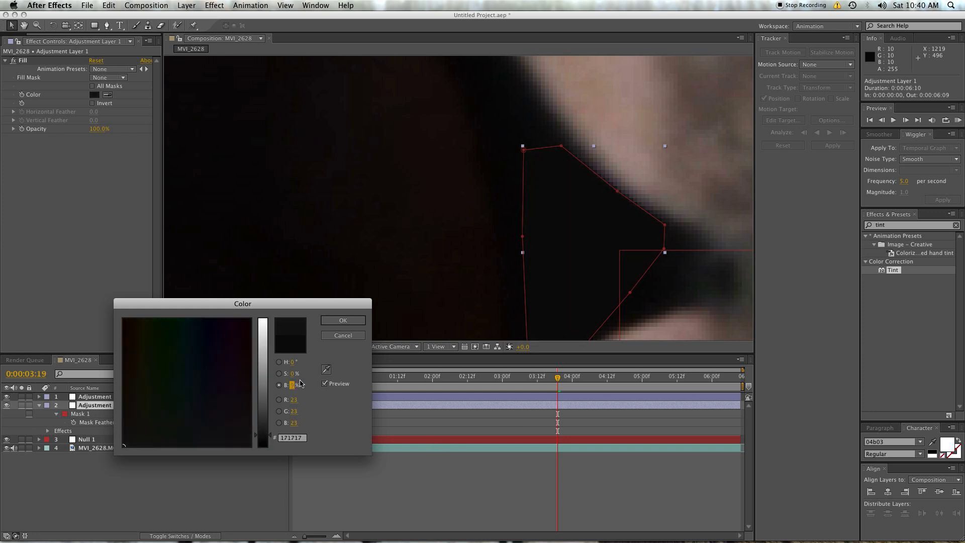
key(Return)
Step: Give Mask 1 on Adjustment Layer 1 a 2-pixel feather and deselect to check the soft edge
key(f)
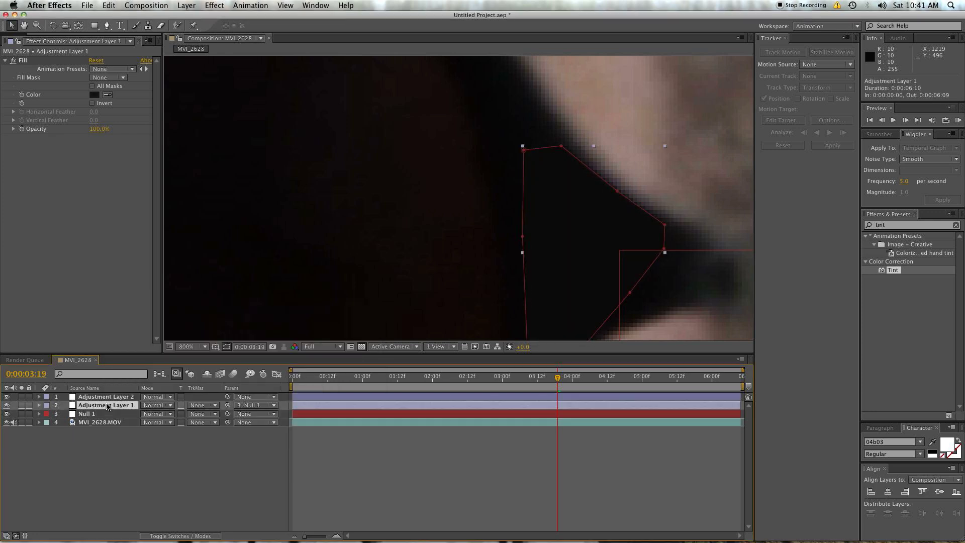
key(m)
key(m)
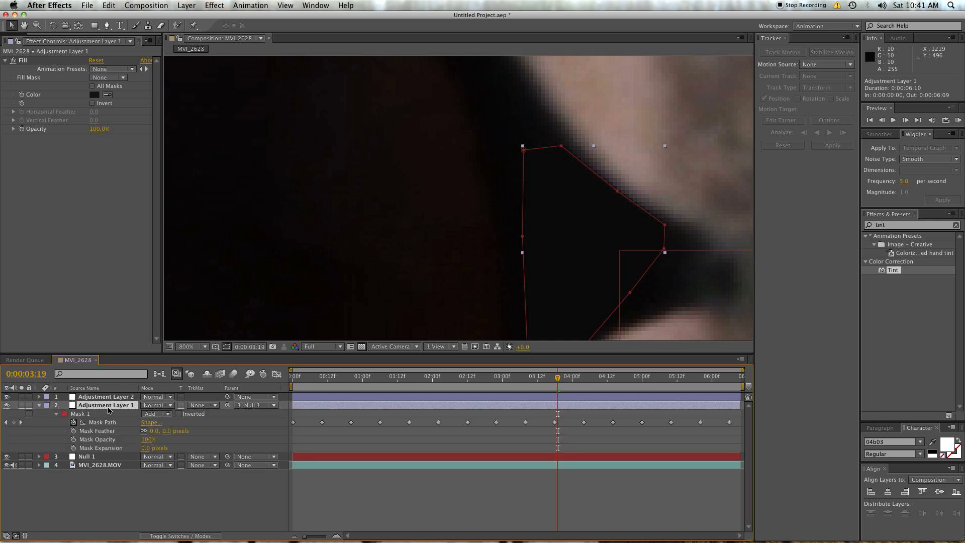
click(154, 431)
text(2)
key(Return)
click(227, 473)
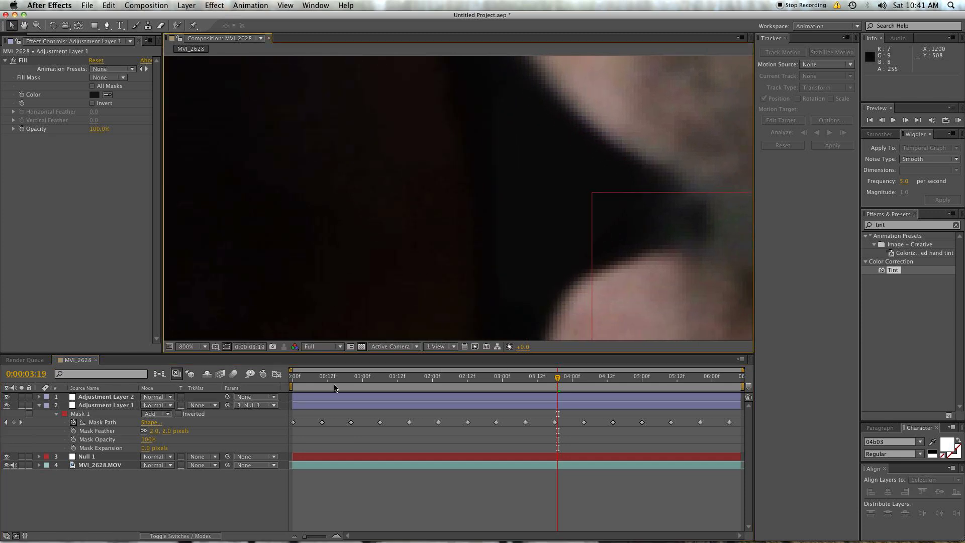
Step: Tweak the fill colour's brightness again, then pan the close-up across the sunglasses' edge
click(91, 402)
click(96, 95)
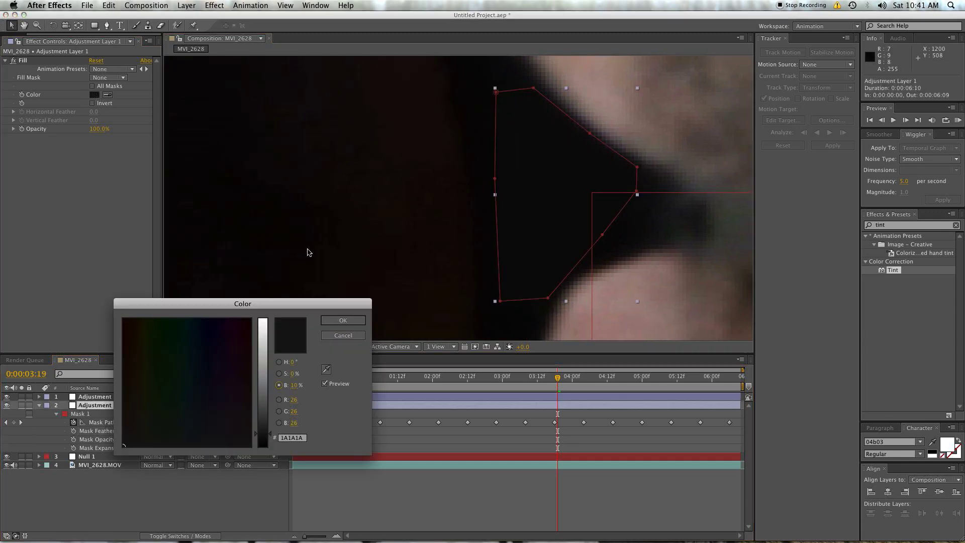
click(295, 384)
click(341, 320)
click(476, 505)
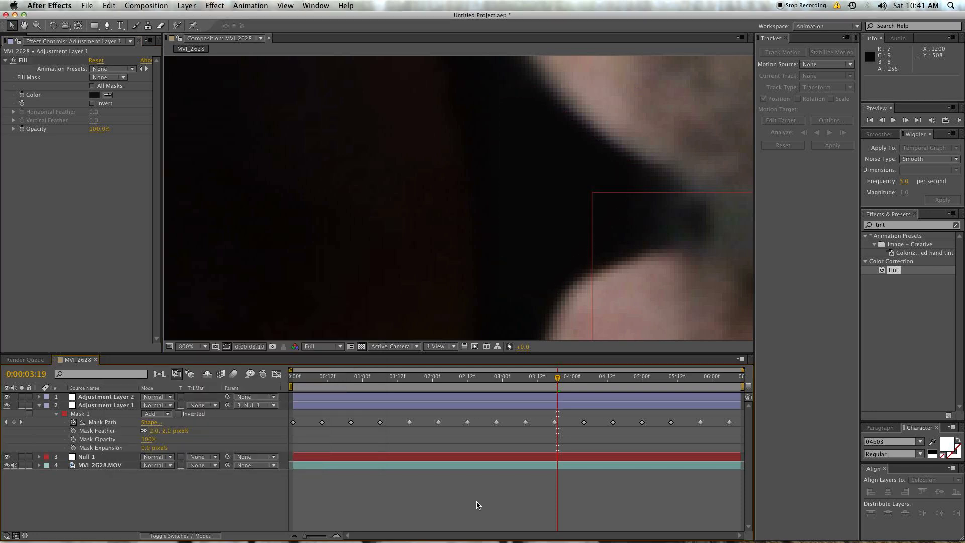
drag(537, 234, 596, 187)
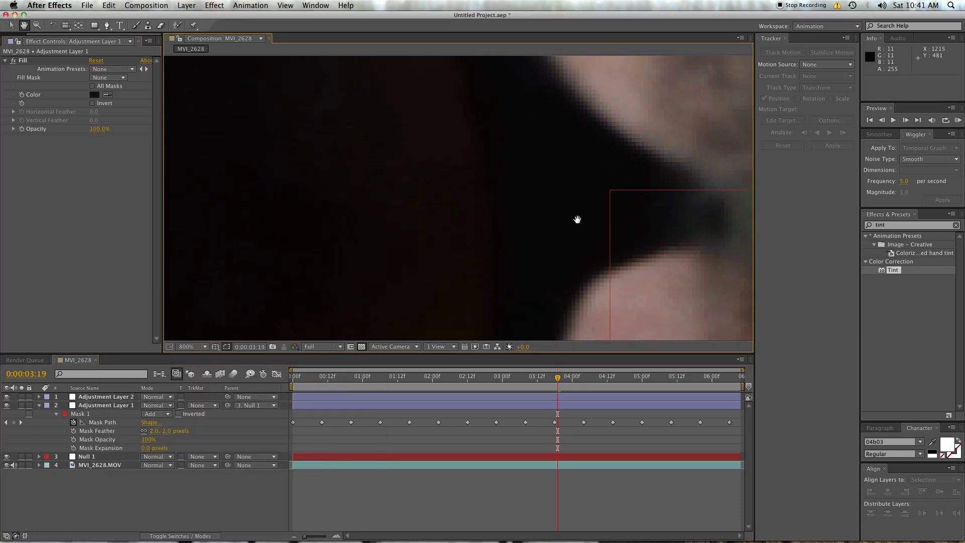
scroll(639, 218, up, 1)
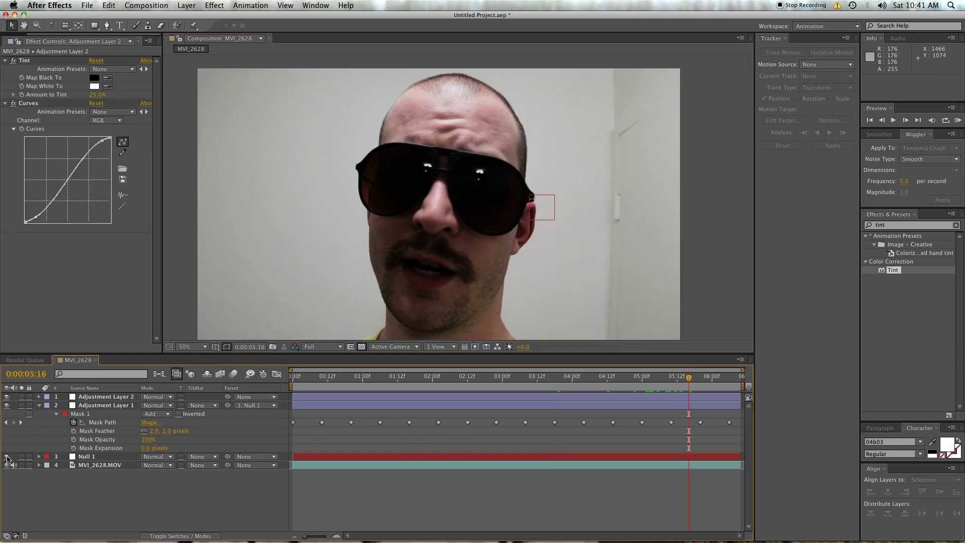
Step: Hide Null 1's outline, recentre the footage and RAM-preview the masked composition
click(7, 456)
drag(546, 195, 586, 187)
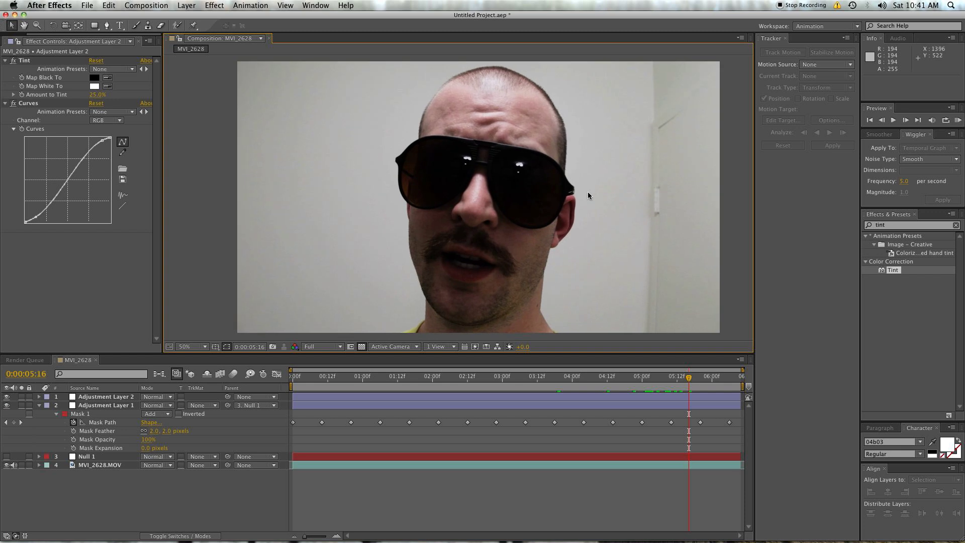
key(KP_0)
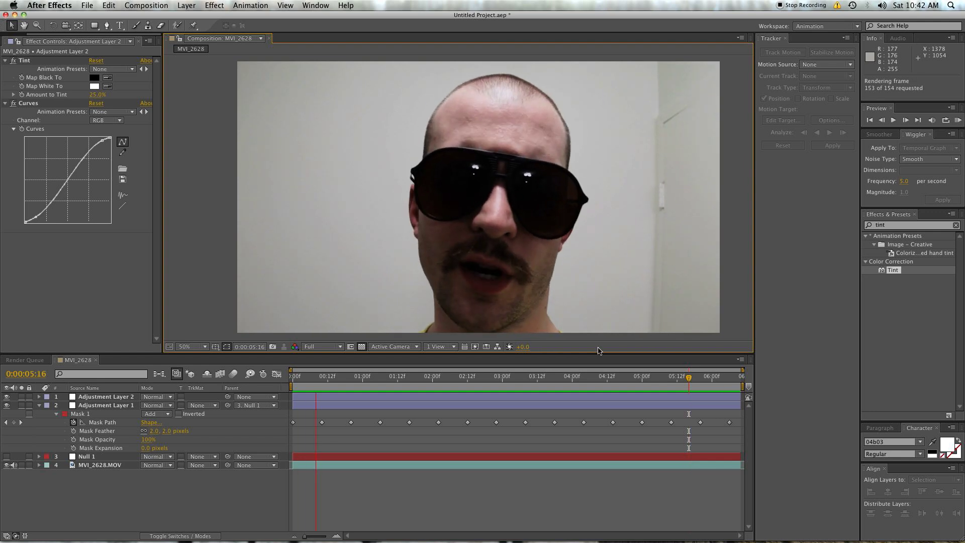
click(589, 375)
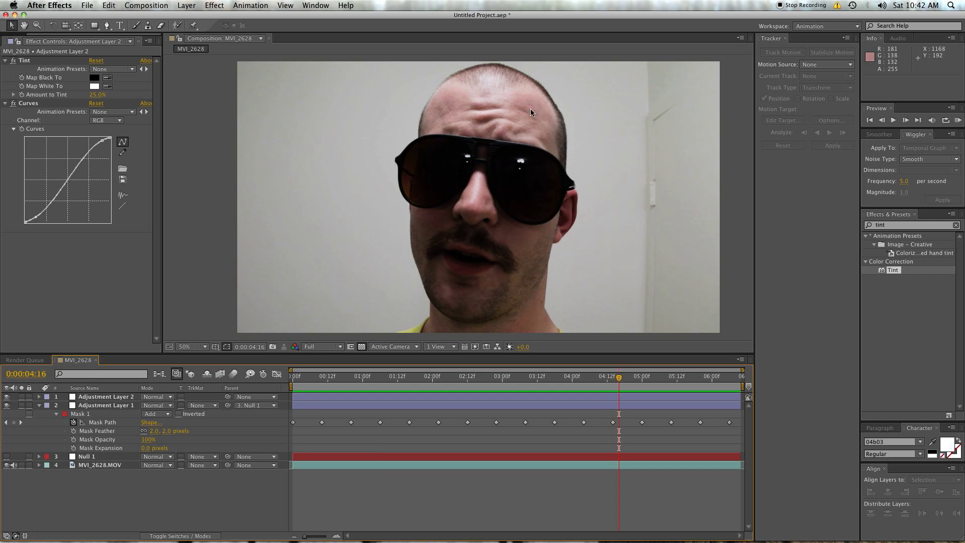
scroll(527, 102, up, 2)
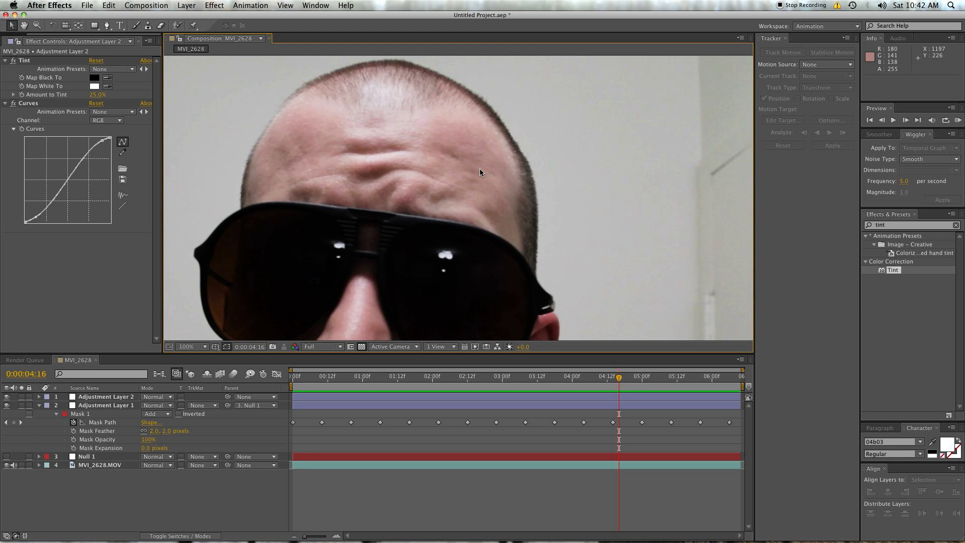
key(h)
mouse_move(481, 181)
mouse_down()
mouse_move(657, 104)
mouse_move(637, 84)
mouse_up()
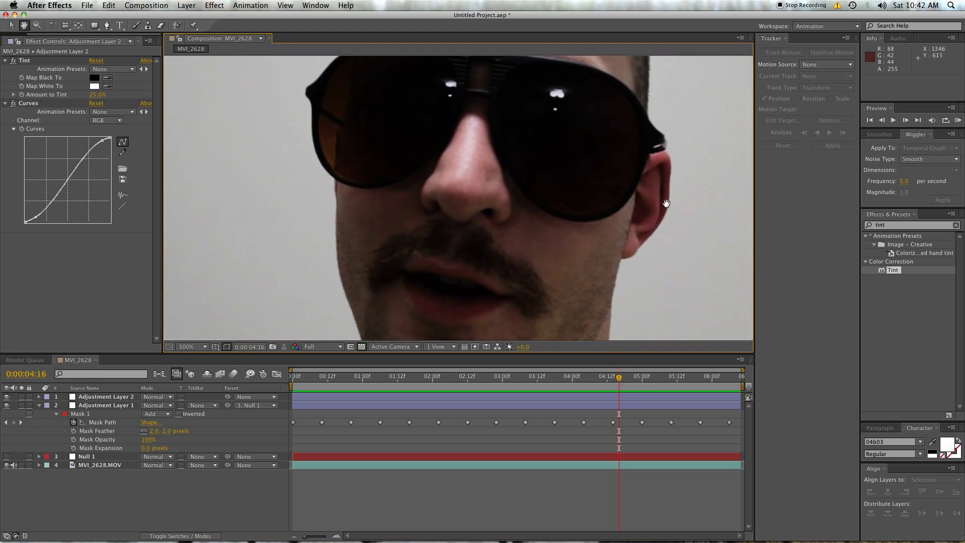
key(v)
drag(589, 159, 582, 226)
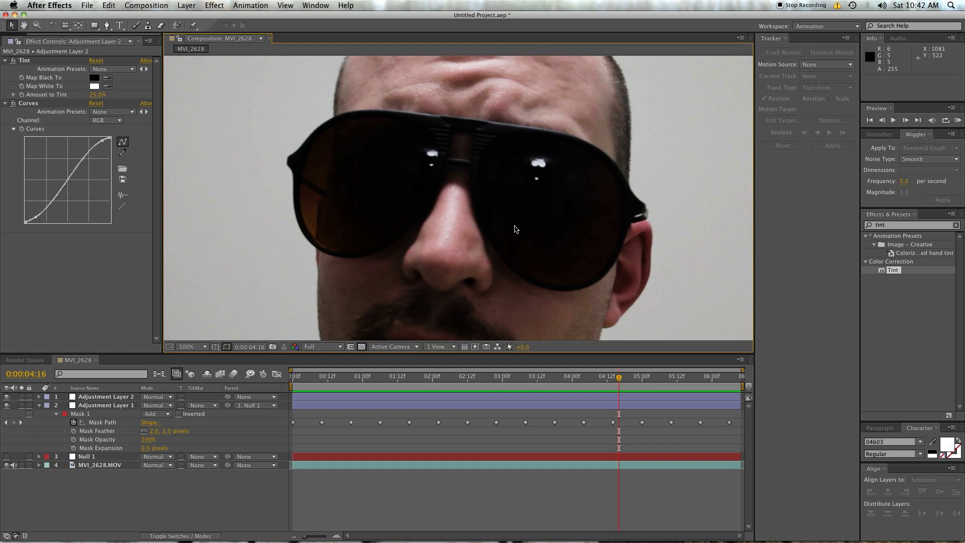
mouse_move(564, 380)
mouse_down()
mouse_move(533, 382)
mouse_move(735, 361)
mouse_up()
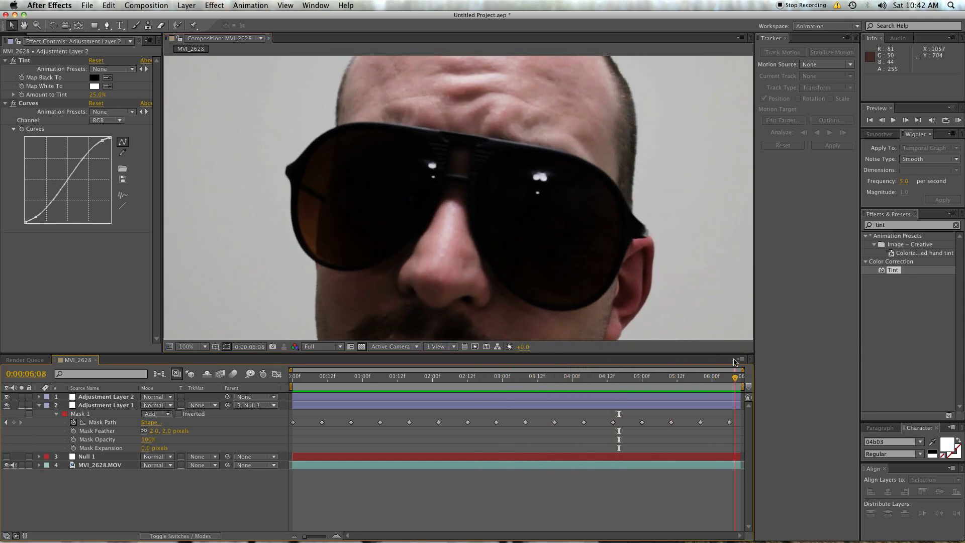
drag(598, 387, 361, 387)
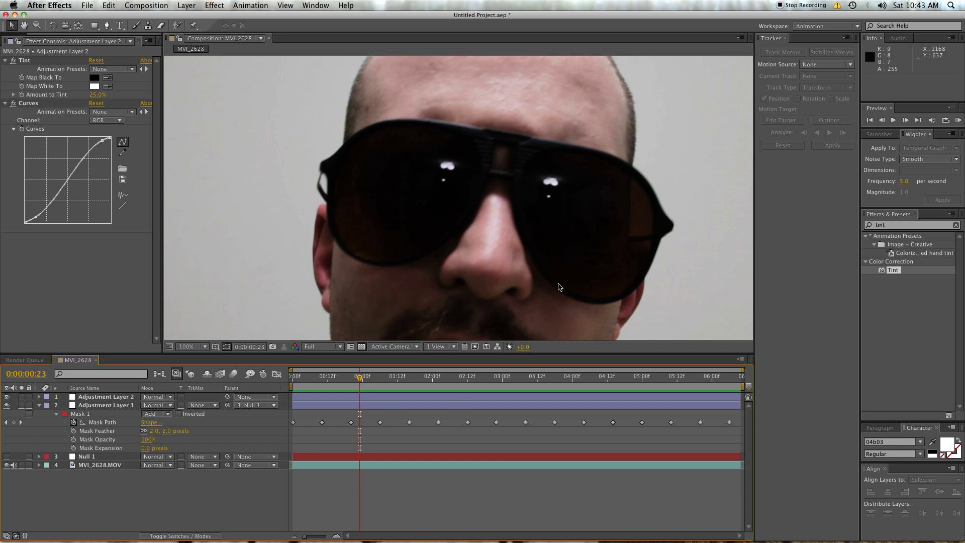
scroll(582, 244, down, 3)
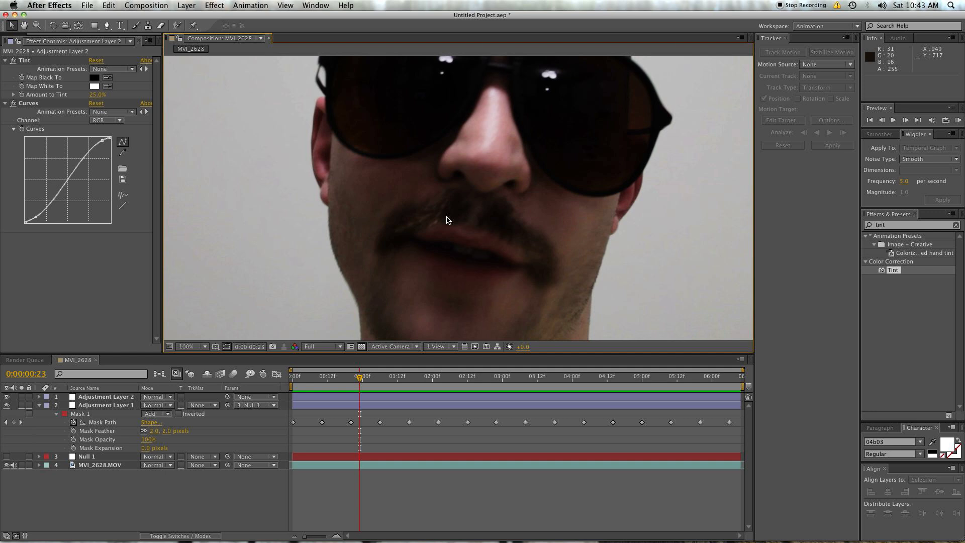
drag(571, 252, 527, 333)
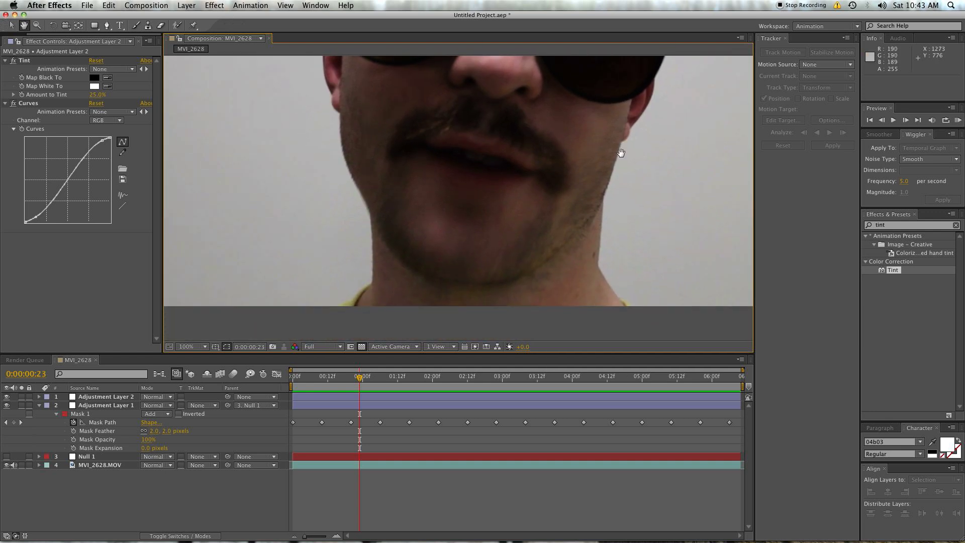
scroll(527, 333, down, 2)
scroll(550, 287, down, 2)
scroll(573, 241, down, 1)
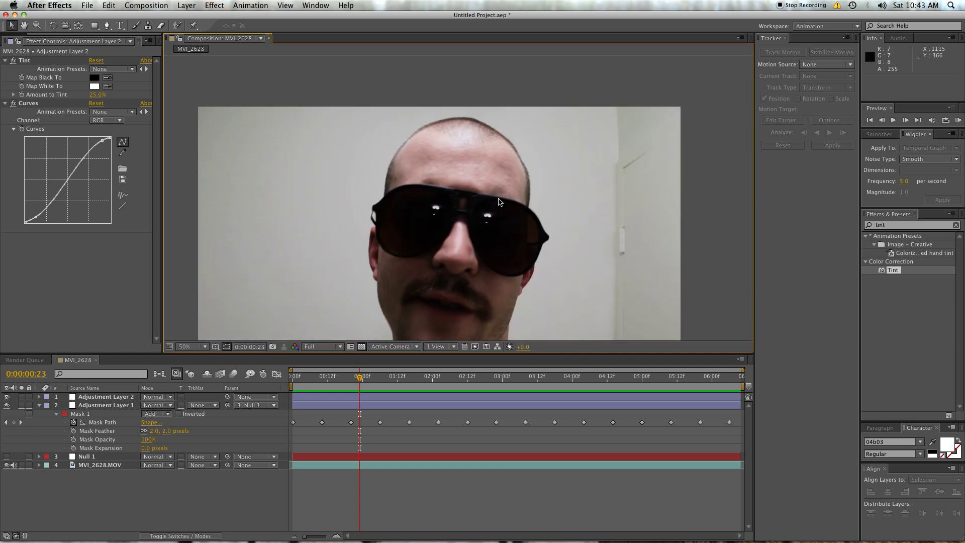
key(space)
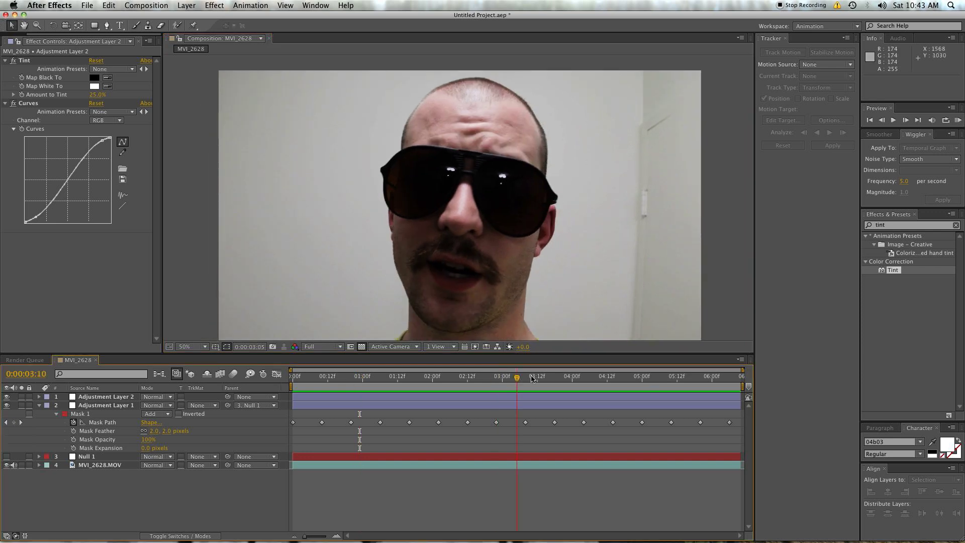
drag(561, 376, 567, 376)
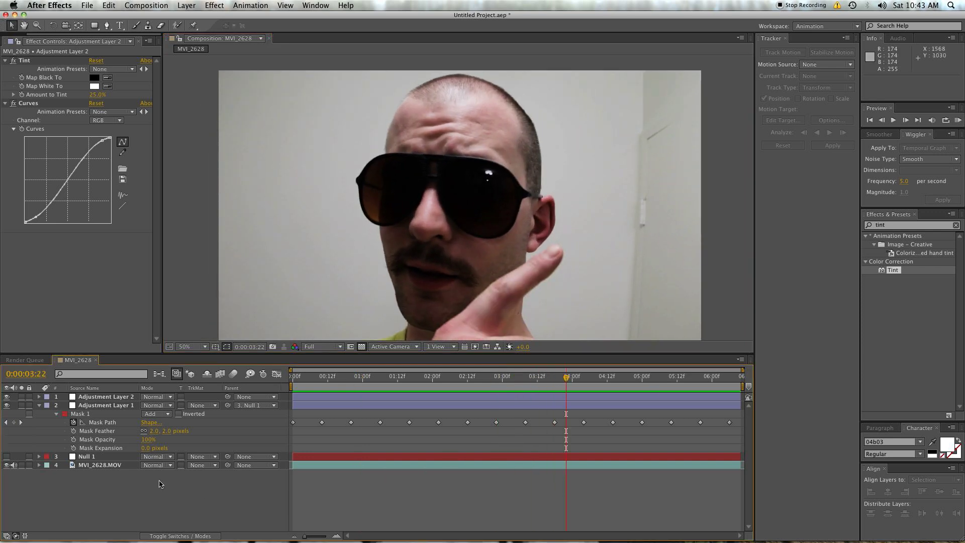
Step: Start a new callout layer and scrub to around five seconds to view the RAPER SHADES arrows
right_click(146, 494)
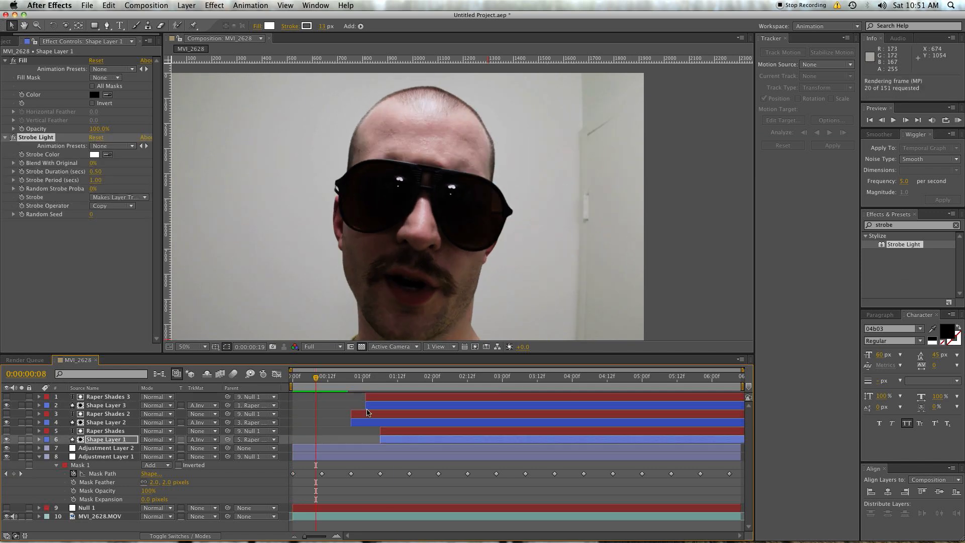
click(106, 404)
drag(392, 381, 686, 391)
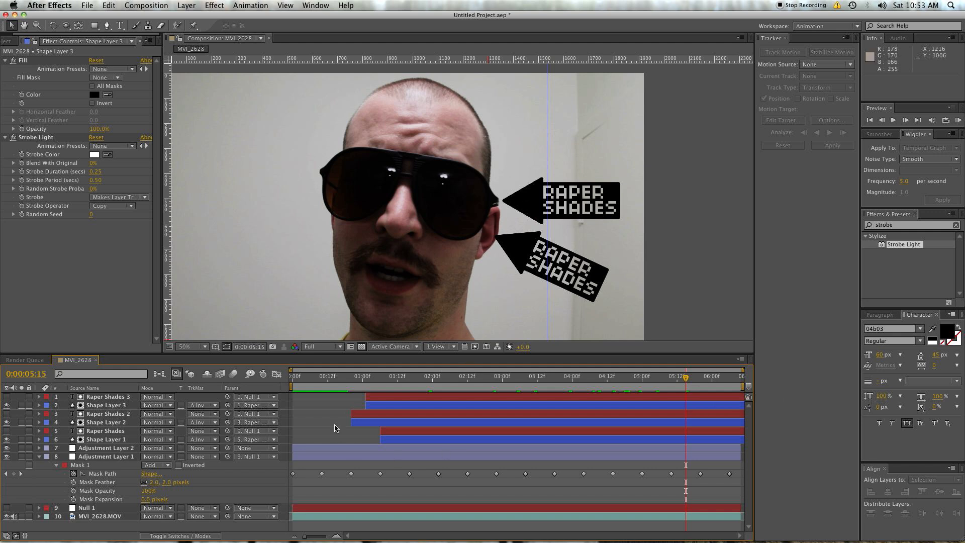
Step: Park near the clip start and review the adjustment layers' effects, then deselect everything
click(339, 376)
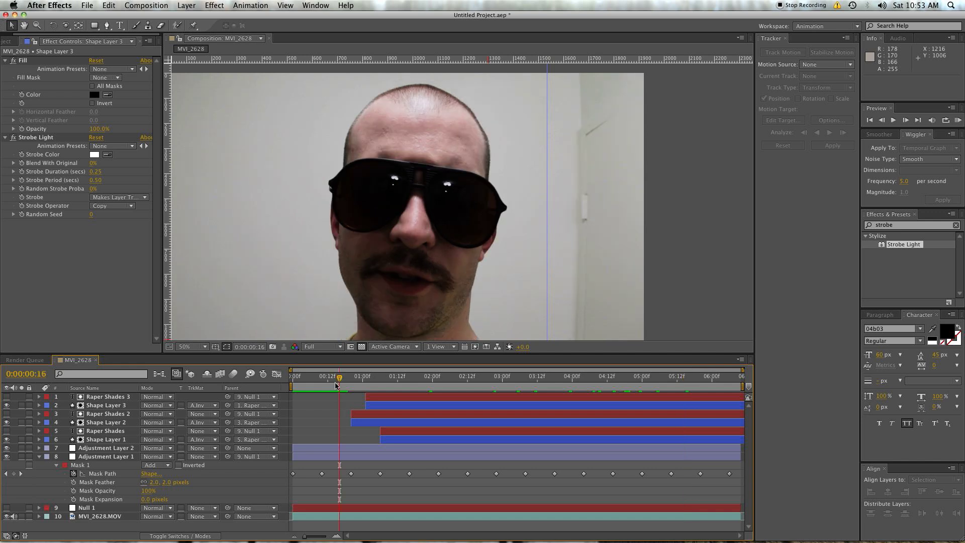
click(107, 456)
click(109, 447)
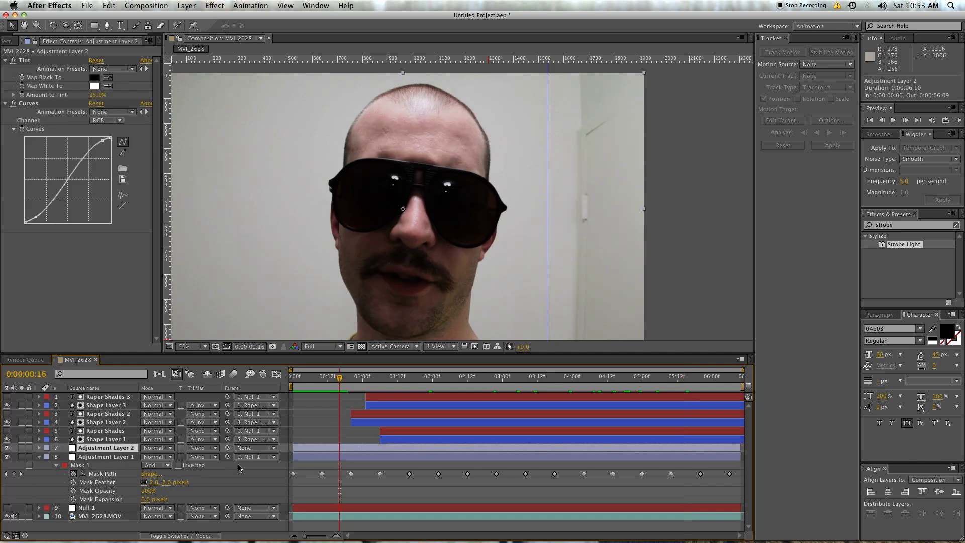
click(353, 469)
click(375, 452)
key(super+a)
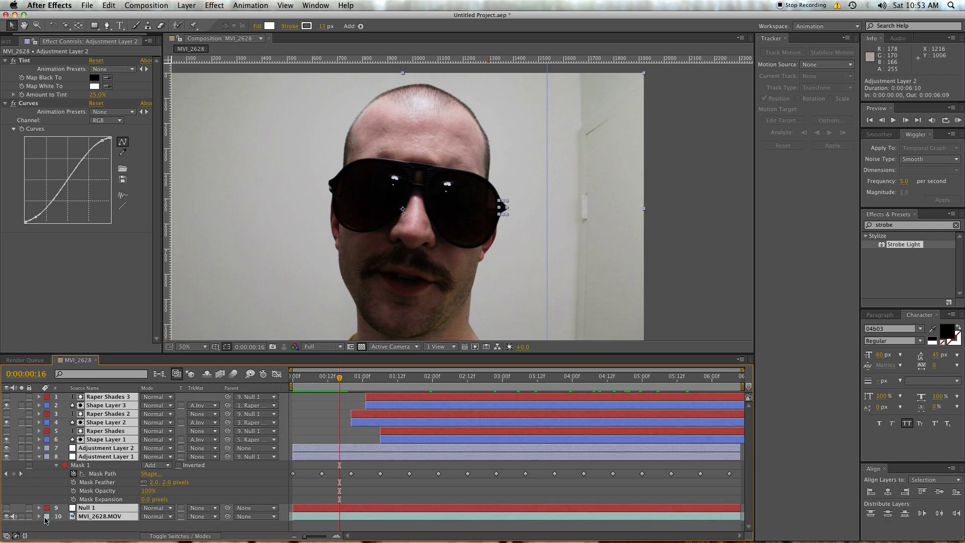
click(47, 525)
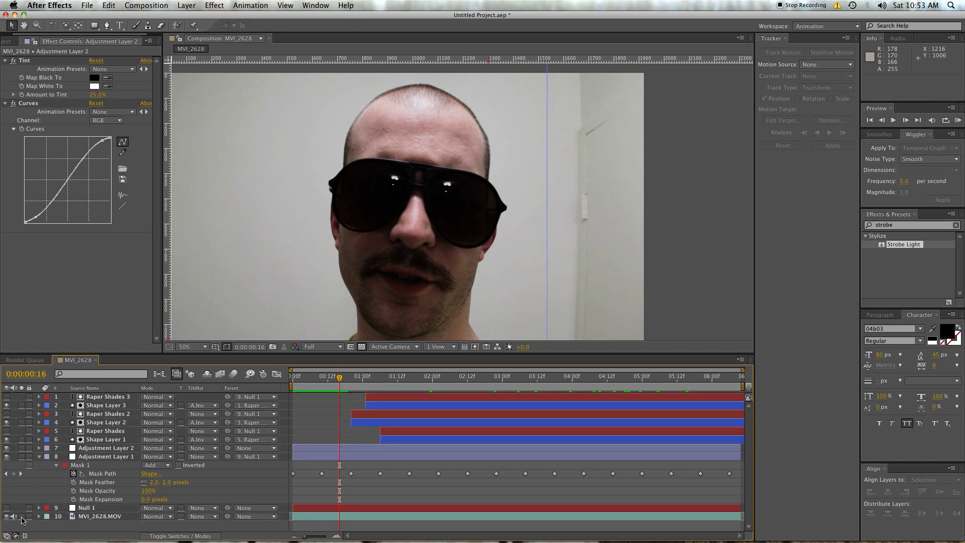
Step: Toggle Solo on MVI_2628.MOV repeatedly to compare the ungraded footage with the graded result
click(22, 517)
click(22, 517)
click(21, 517)
click(21, 517)
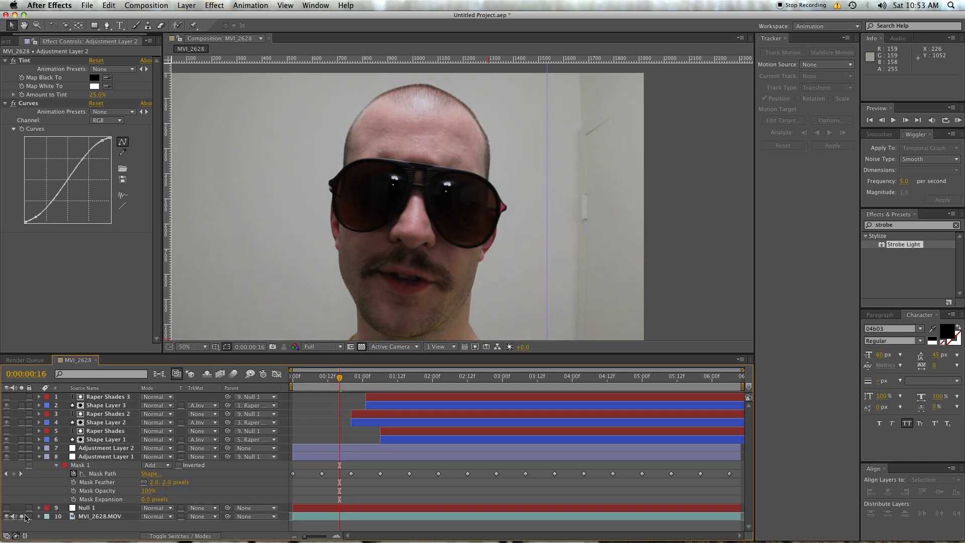
click(22, 517)
click(21, 517)
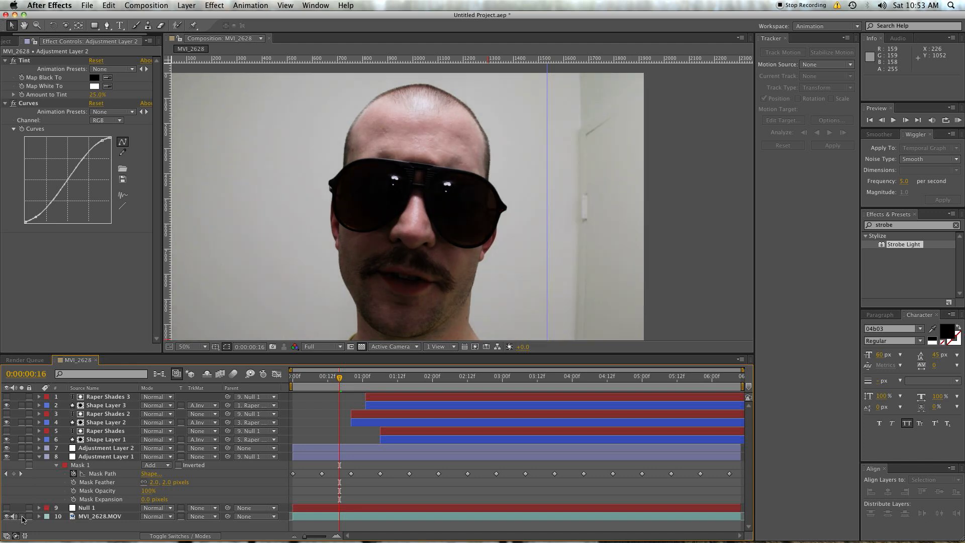
click(22, 517)
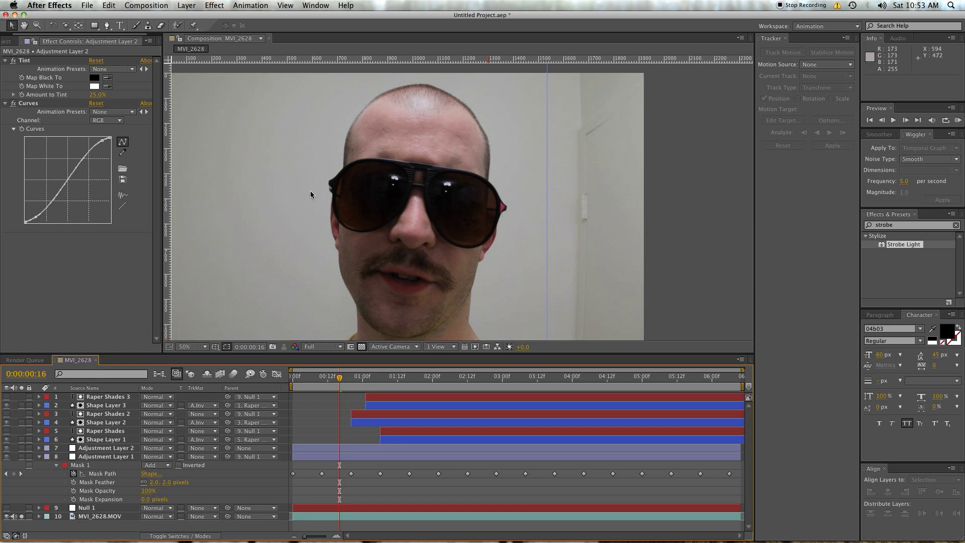
key(period)
key(period)
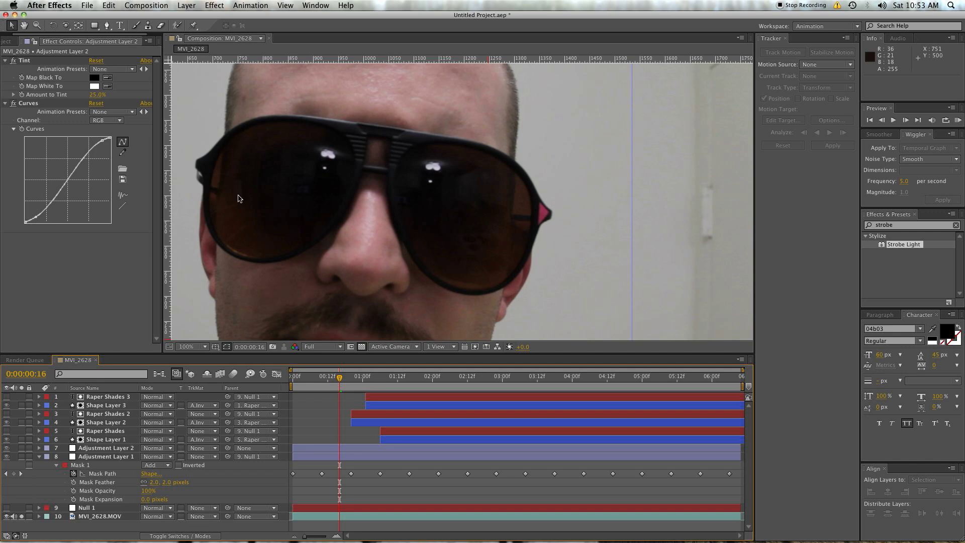
drag(264, 191, 337, 218)
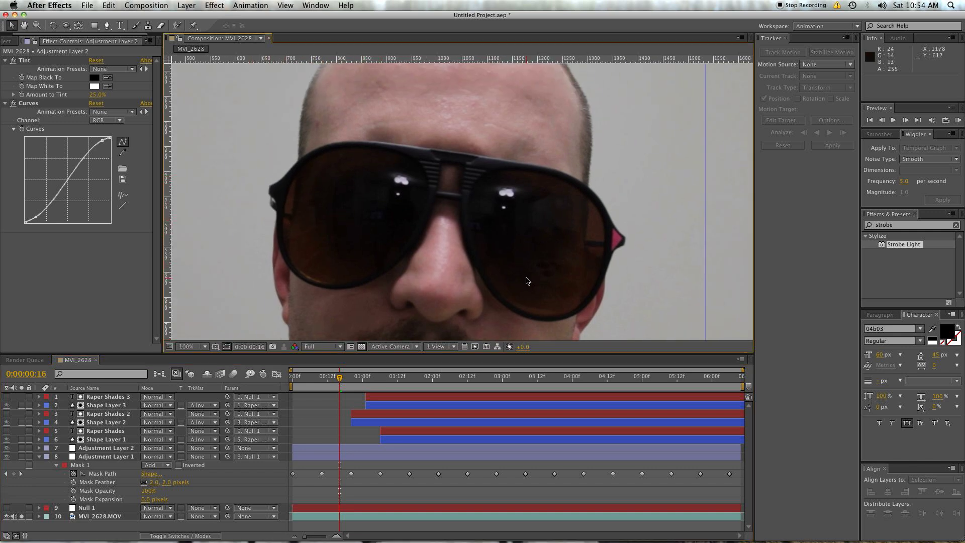
key(comma)
key(comma)
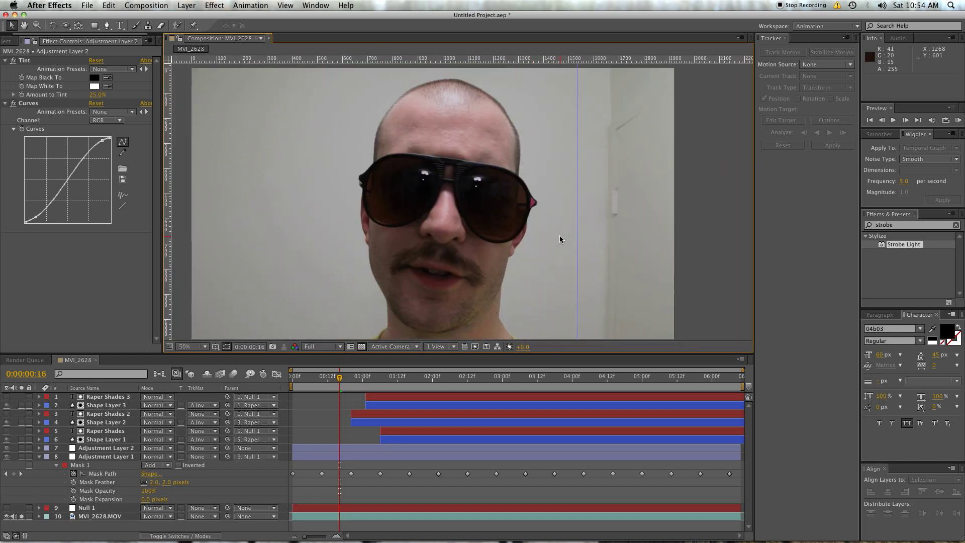